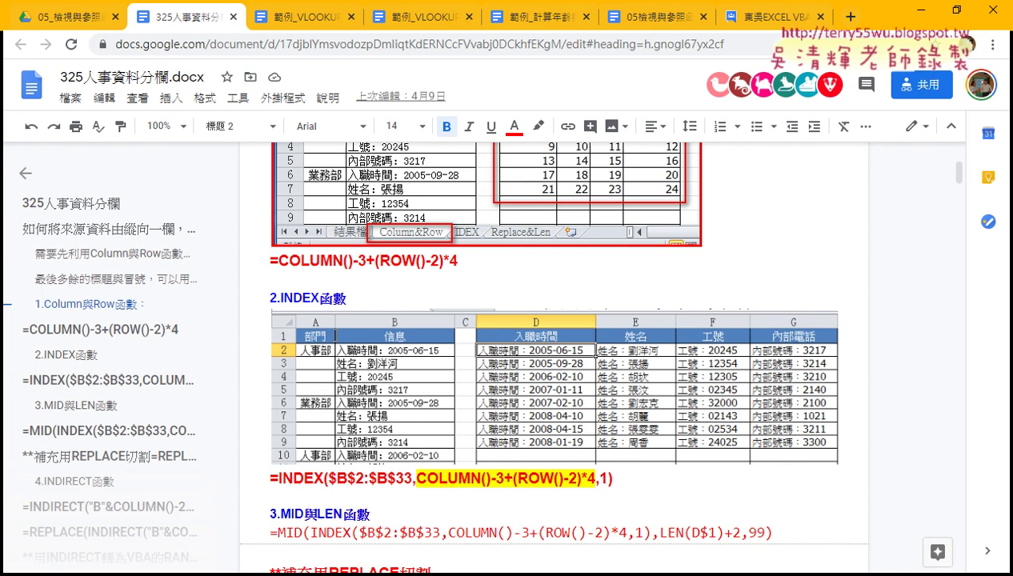
Review the COLUMN()-3+(ROW()-2)*4 and INDEX formulas in the notes, then minimize Chrome and select E5 in Excel.
{"action": "left_click_drag", "start_coordinate": [273, 260], "coordinate": [465, 260]}
{"action": "scroll", "coordinate": [381, 290], "scroll_direction": "down", "scroll_amount": 2}
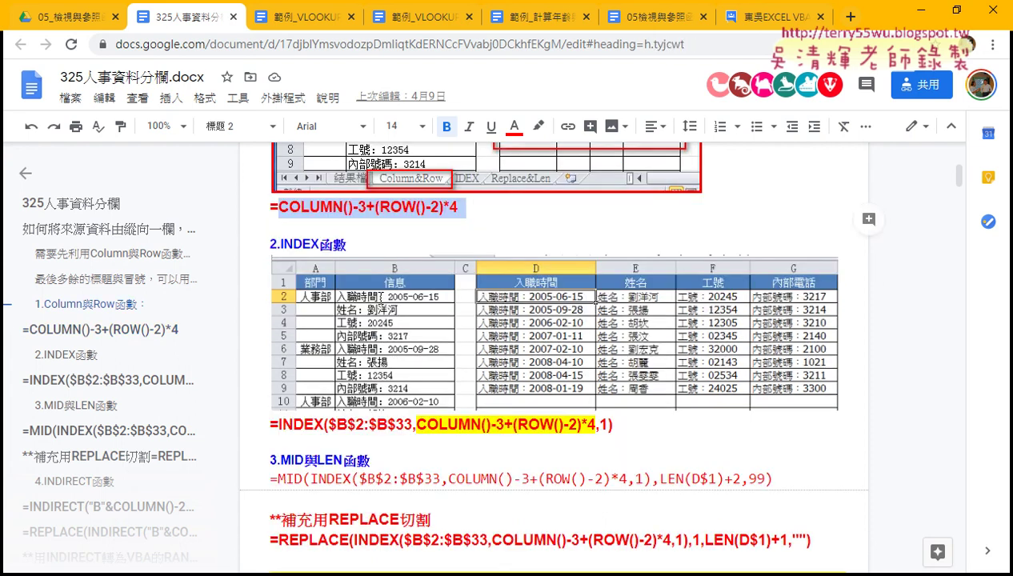
{"action": "left_click_drag", "start_coordinate": [270, 398], "coordinate": [648, 399]}
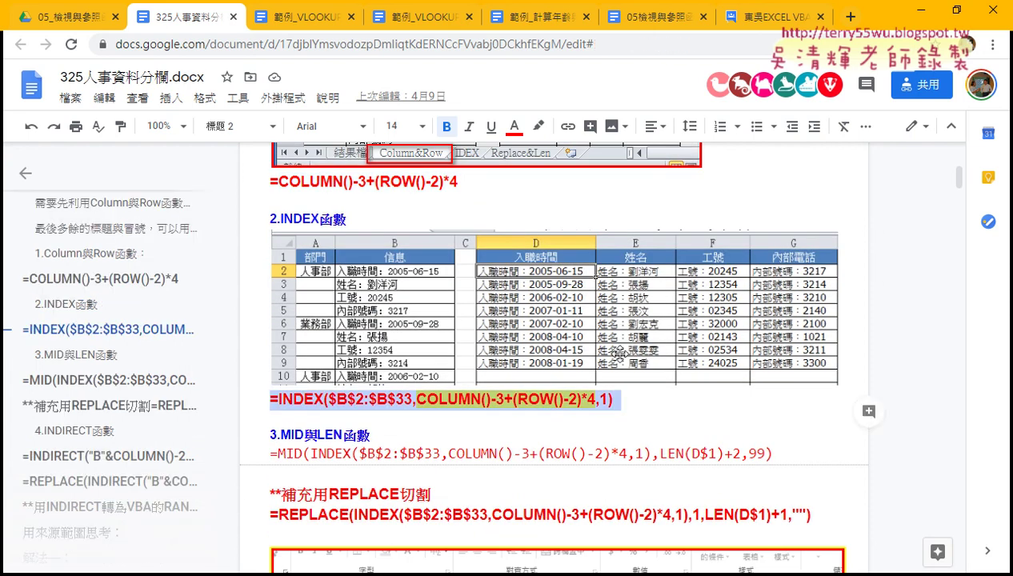
{"action": "scroll", "coordinate": [318, 465], "scroll_direction": "down", "scroll_amount": 2}
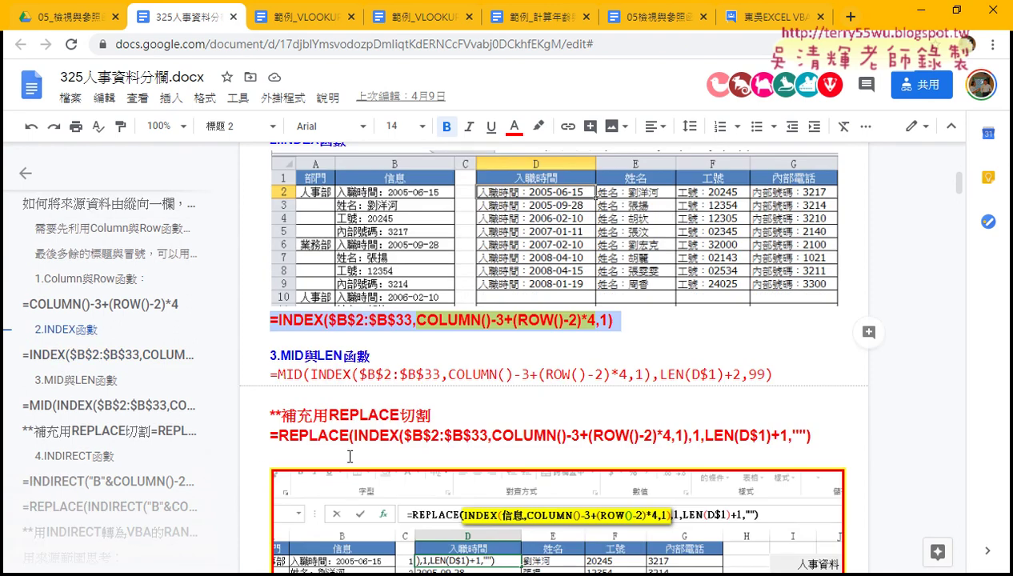
{"action": "left_click", "coordinate": [909, 10]}
{"action": "left_click", "coordinate": [474, 262]}
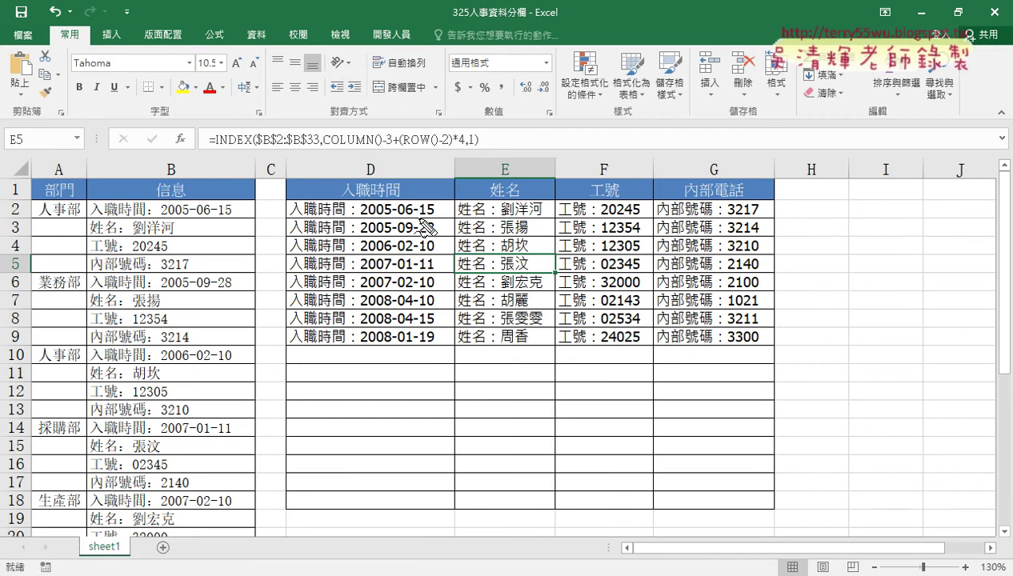
{"action": "mouse_move", "coordinate": [361, 218]}
{"action": "left_mouse_down"}
{"action": "mouse_move", "coordinate": [291, 217]}
{"action": "mouse_move", "coordinate": [345, 214]}
{"action": "left_mouse_up"}
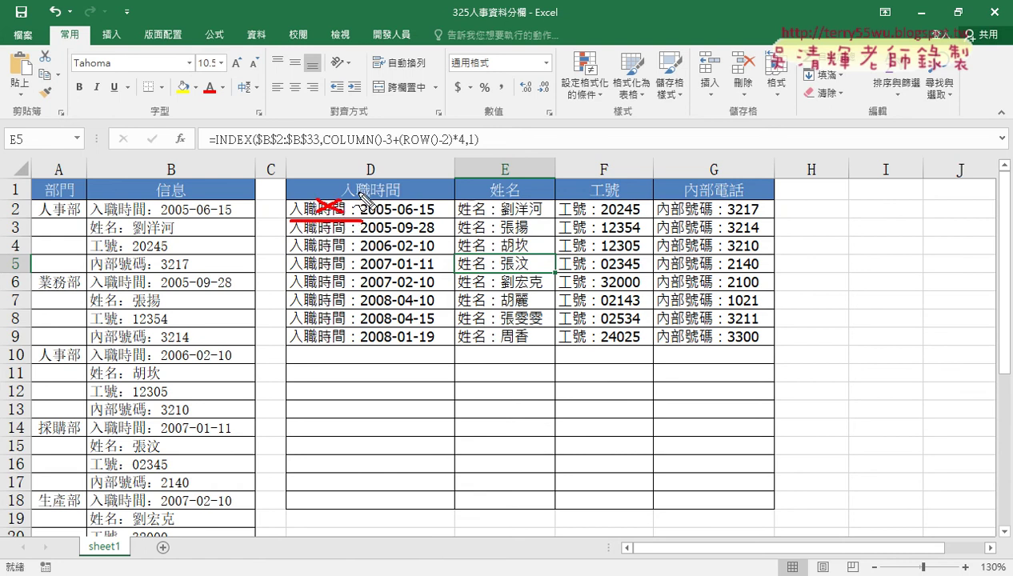
{"action": "left_click_drag", "start_coordinate": [359, 192], "coordinate": [363, 357]}
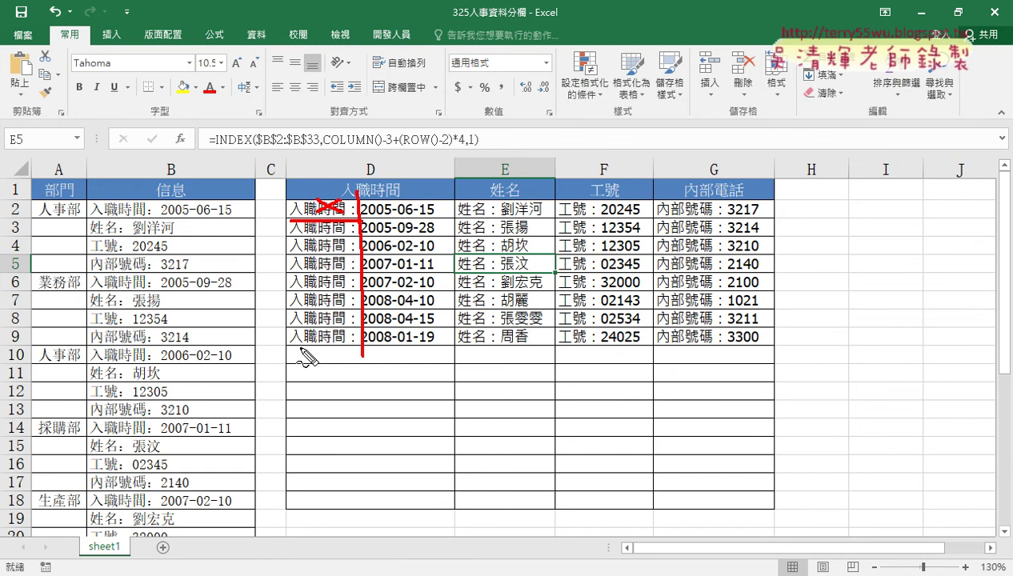
{"action": "key", "text": "Escape"}
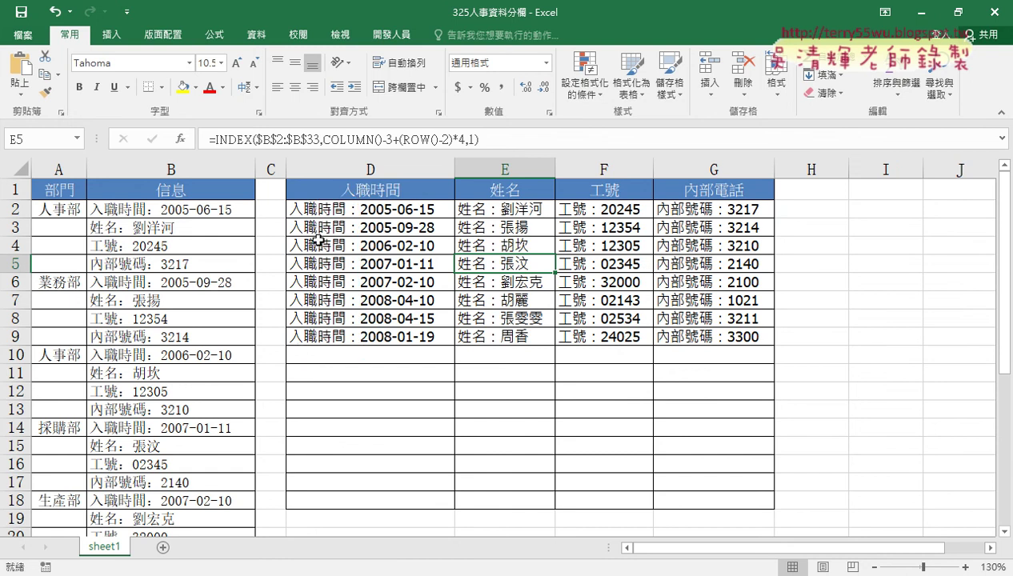
Select D2 and underline the 入職時間 and 姓名 labels in the headers and in D2/E2.
{"action": "left_click", "coordinate": [370, 212]}
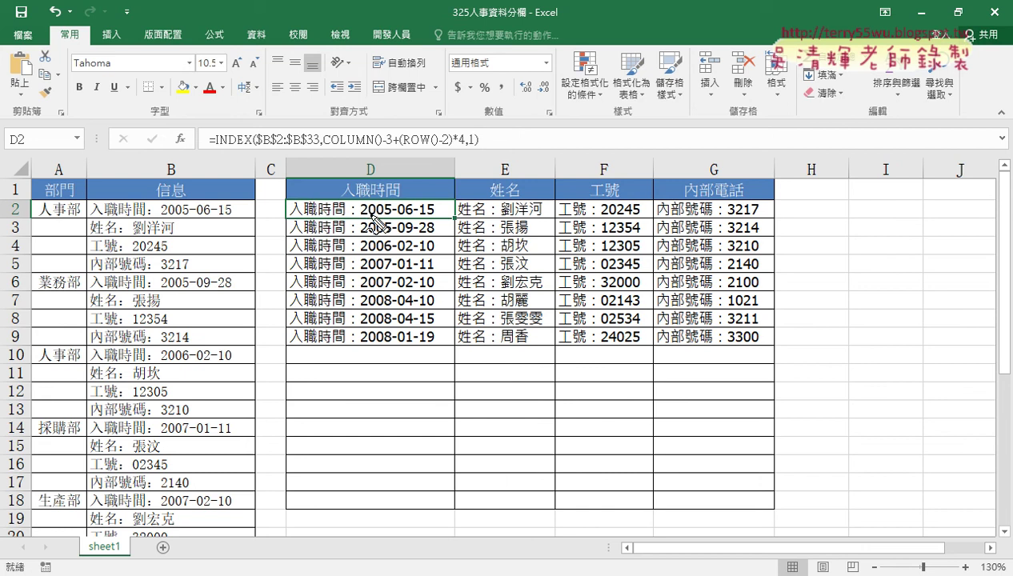
{"action": "left_click_drag", "start_coordinate": [344, 197], "coordinate": [401, 197]}
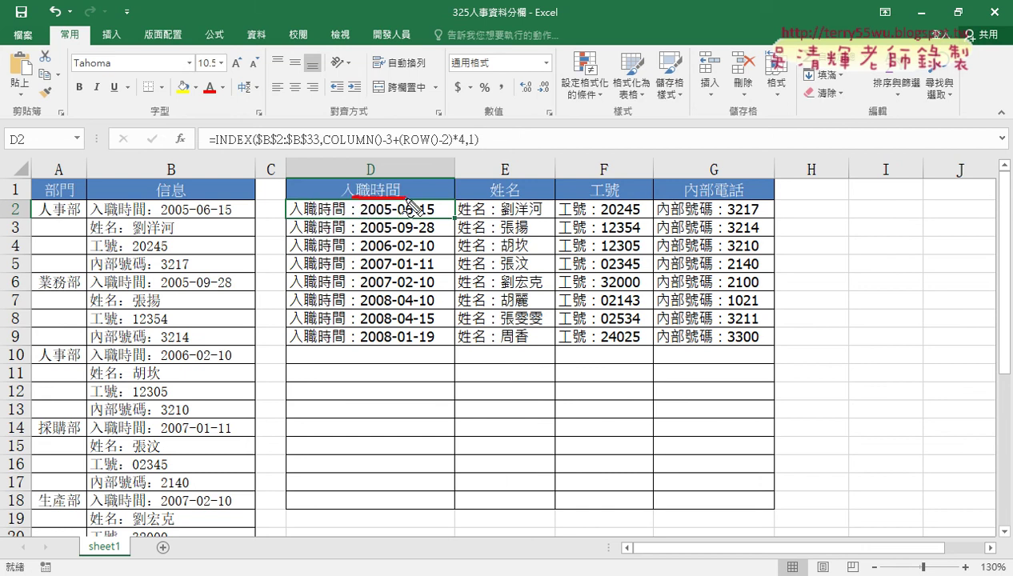
{"action": "left_click_drag", "start_coordinate": [291, 215], "coordinate": [357, 218]}
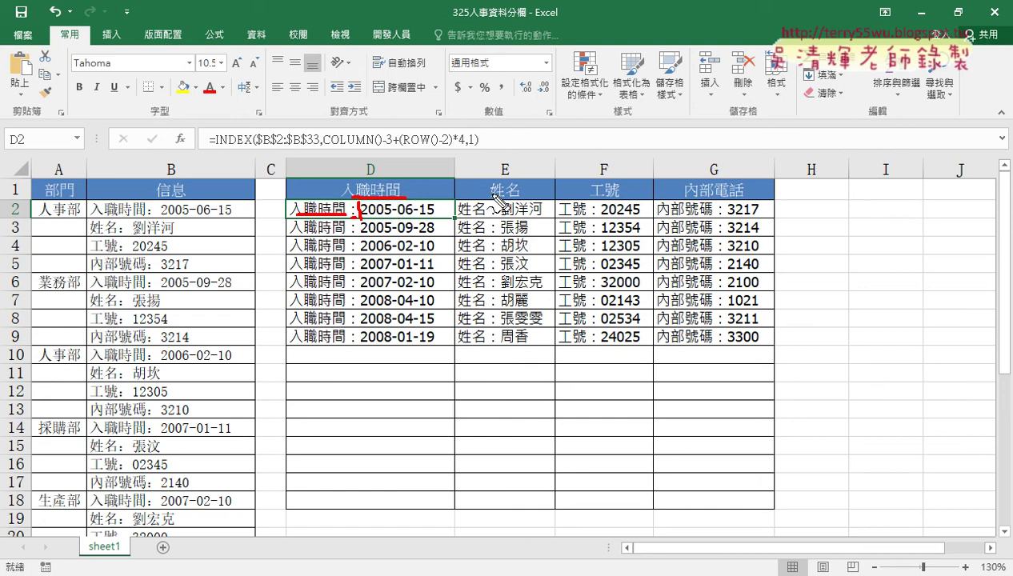
{"action": "left_click_drag", "start_coordinate": [491, 193], "coordinate": [508, 191]}
{"action": "left_click_drag", "start_coordinate": [454, 219], "coordinate": [469, 217]}
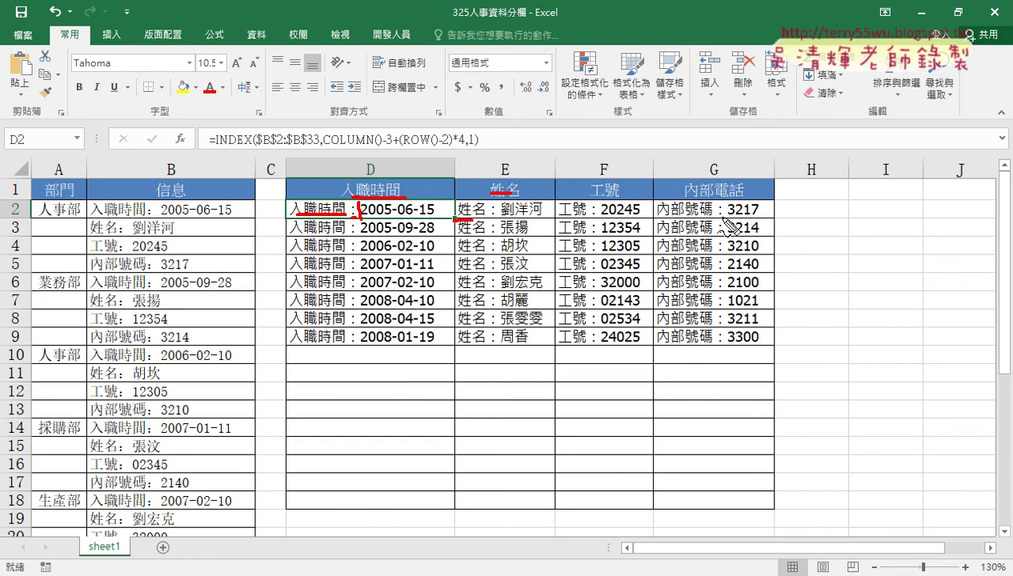
Clear the annotations and select D2's INDEX formula after the equals sign to cut it.
{"action": "key", "text": "Escape"}
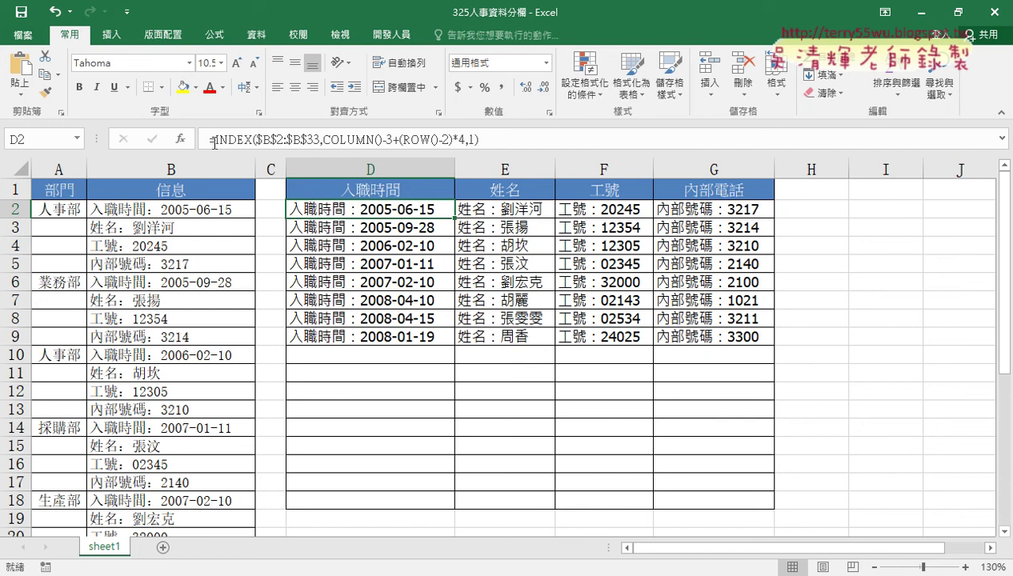
{"action": "left_click_drag", "start_coordinate": [209, 139], "coordinate": [478, 140]}
{"action": "right_click", "coordinate": [466, 140]}
Cut the INDEX formula from D2 and insert the MID function through Insert Function.
{"action": "left_click", "coordinate": [472, 151]}
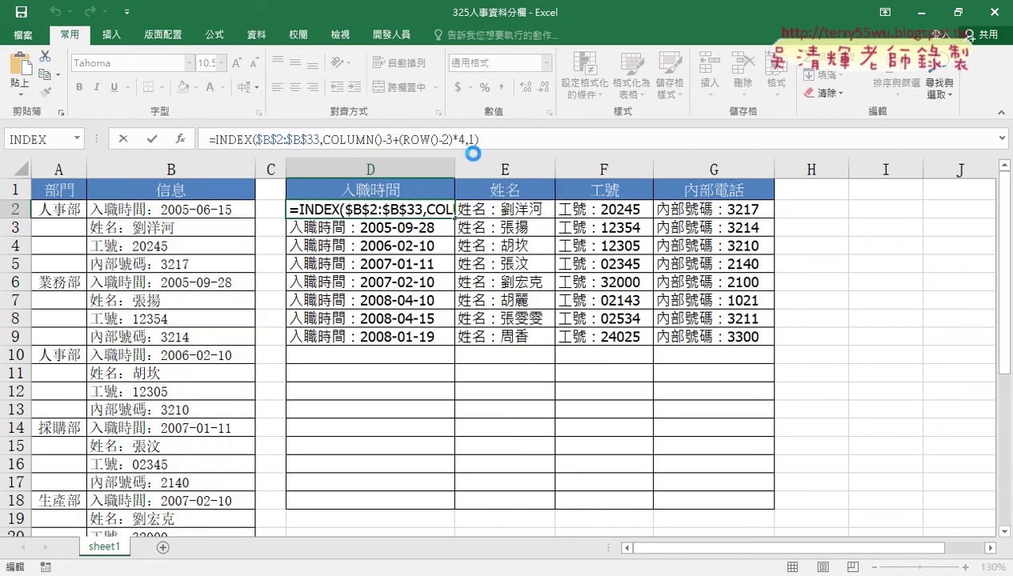
{"action": "left_click", "coordinate": [181, 140]}
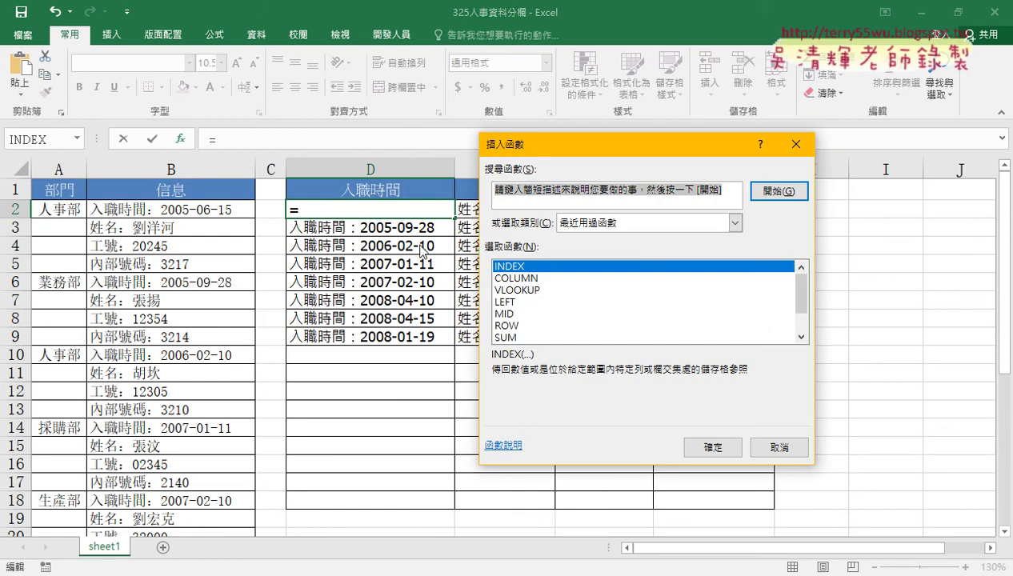
{"action": "left_click", "coordinate": [505, 315]}
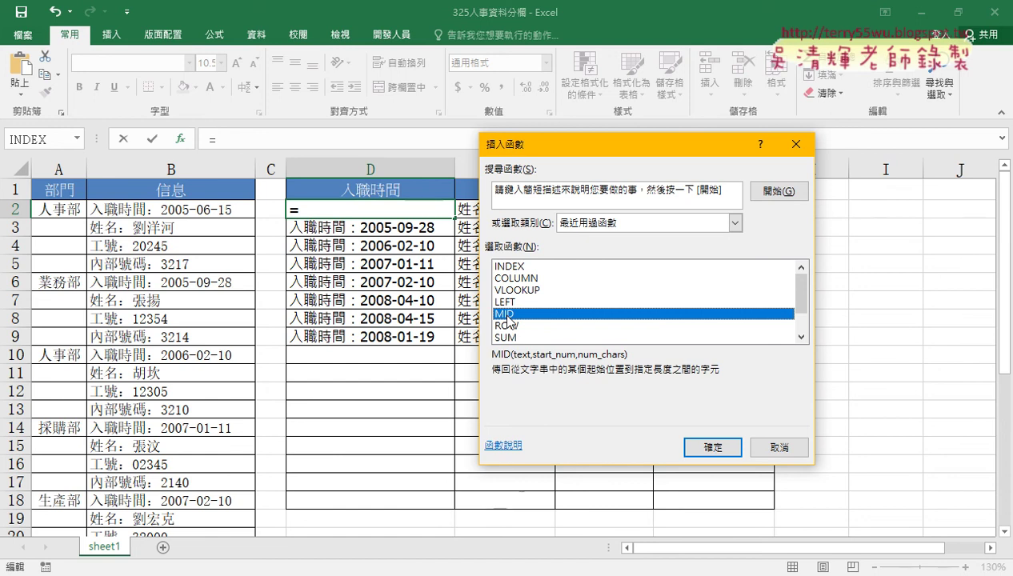
{"action": "left_click", "coordinate": [696, 446]}
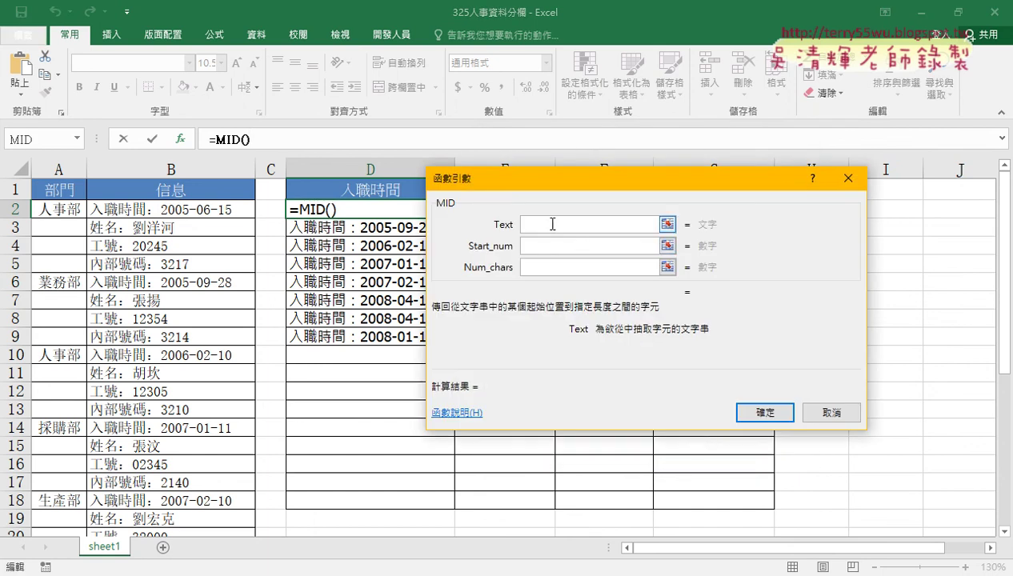
Paste the INDEX formula into MID's Text argument.
{"action": "right_click", "coordinate": [550, 224]}
{"action": "left_click", "coordinate": [578, 270]}
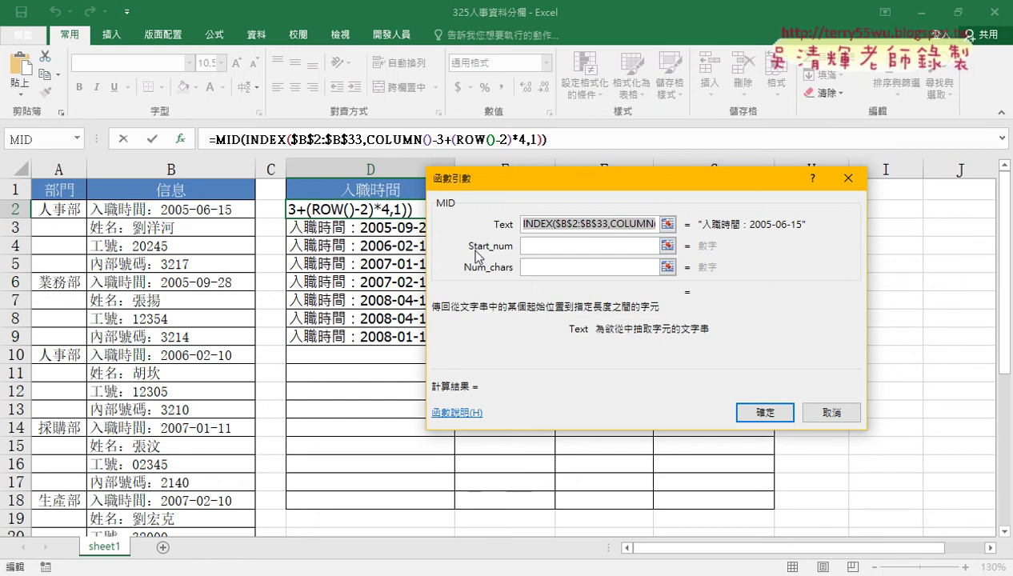
{"action": "left_click", "coordinate": [544, 247]}
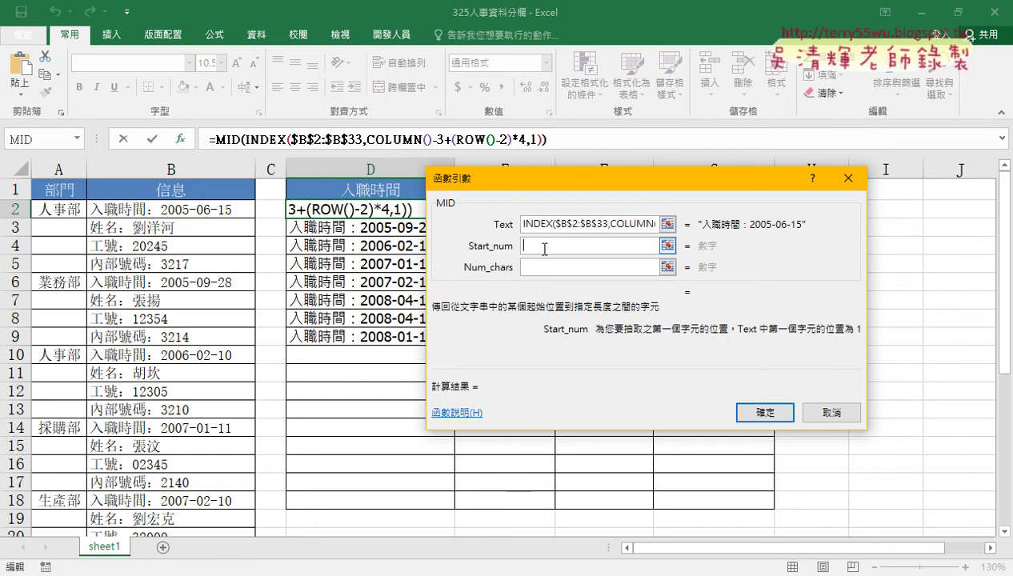
{"action": "left_click_drag", "start_coordinate": [763, 234], "coordinate": [611, 328]}
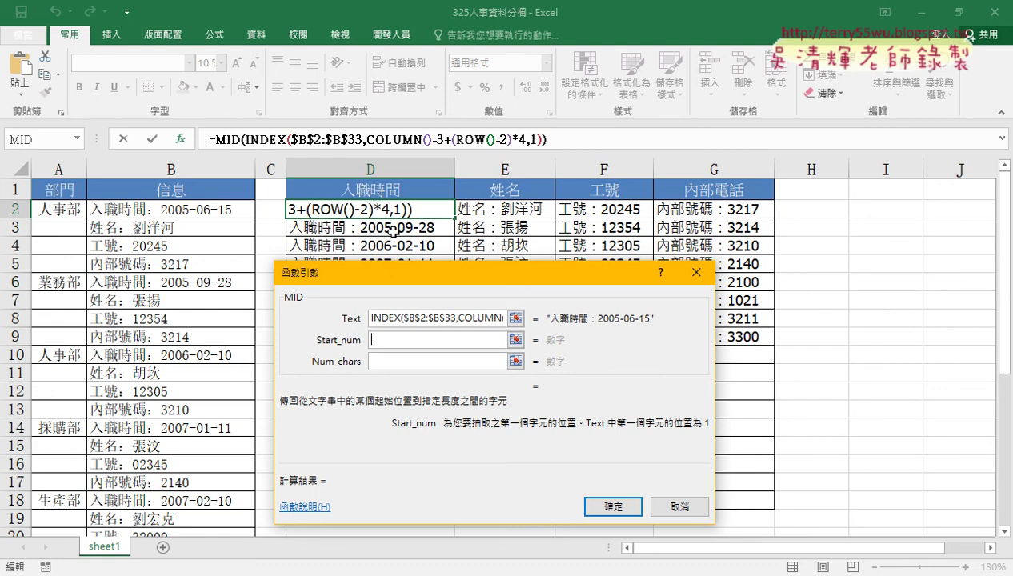
Set MID's Start_num to LEN(D1)+2, evaluating to 6.
{"action": "type", "text": "len"}
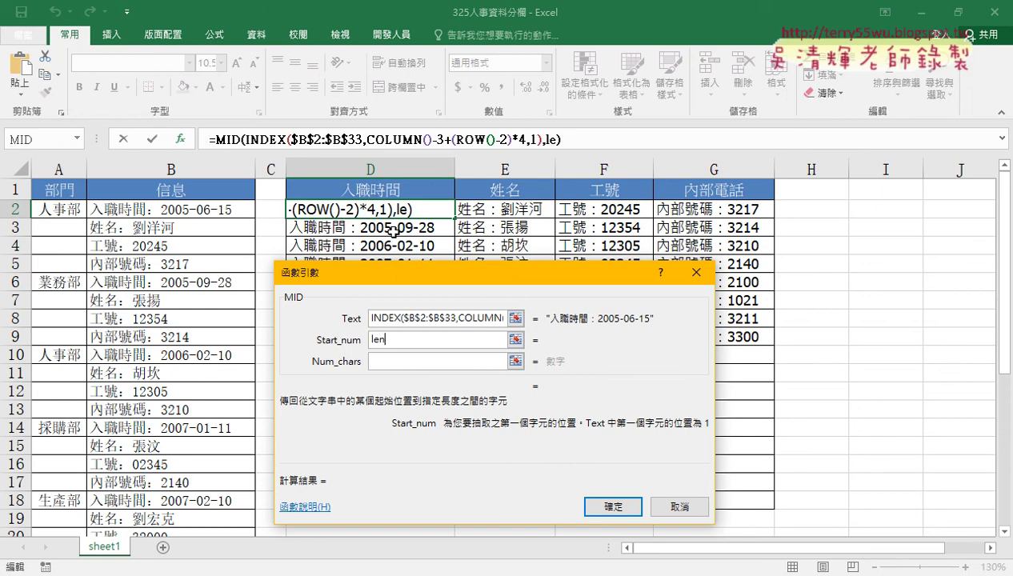
{"action": "type", "text": "*"}
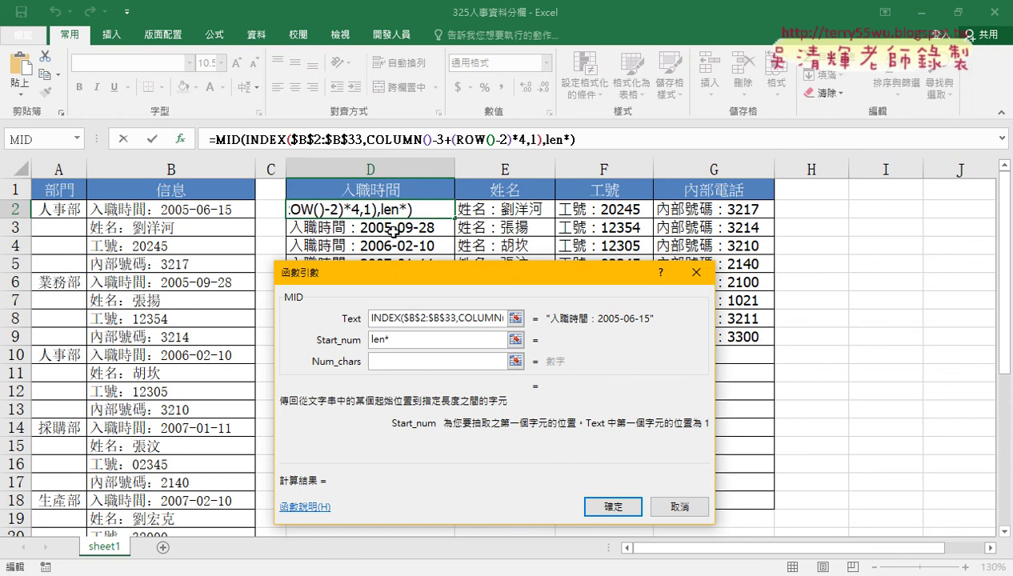
{"action": "key", "text": "BackSpace"}
{"action": "type", "text": "("}
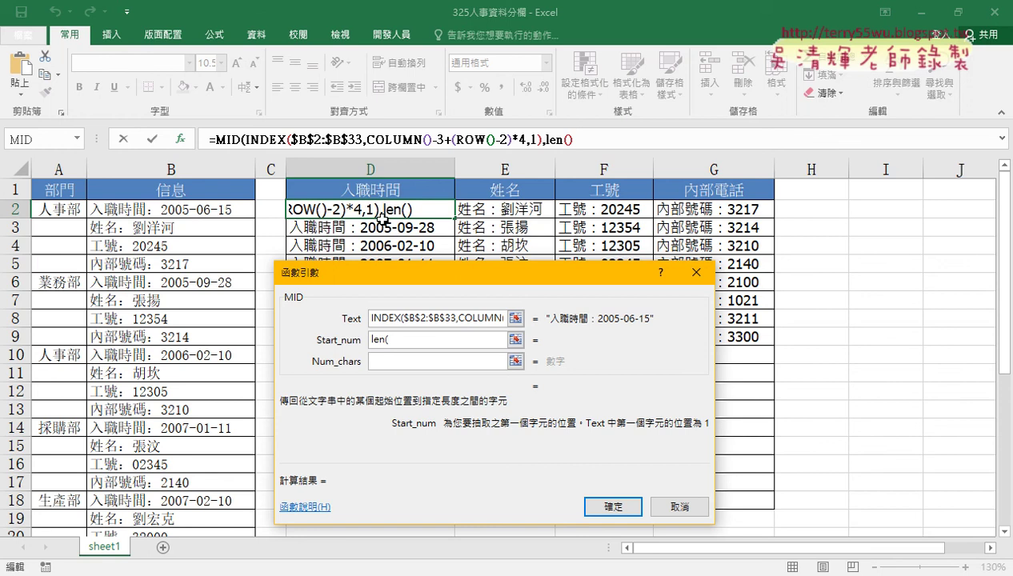
{"action": "left_click", "coordinate": [393, 189]}
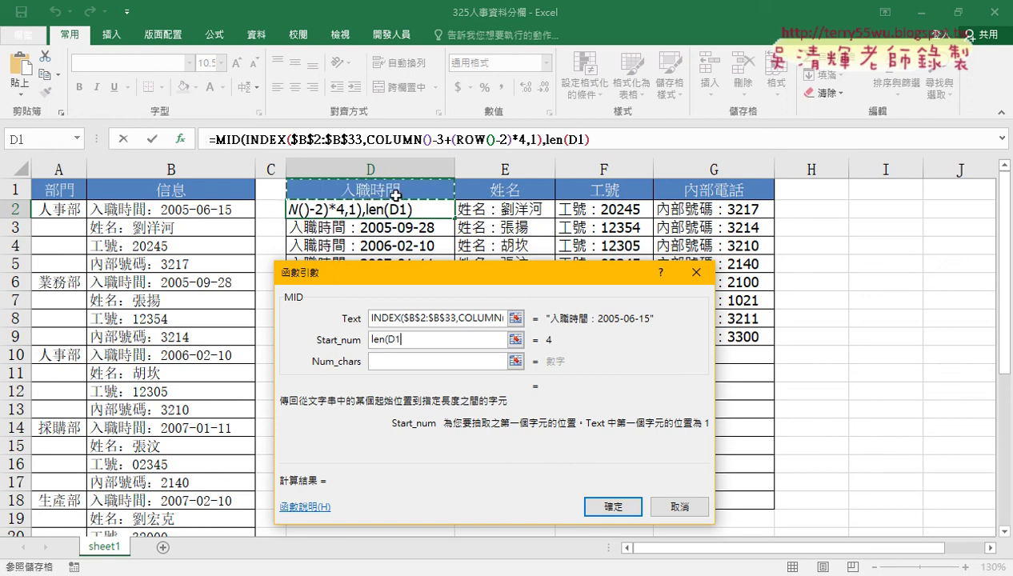
{"action": "type", "text": ")"}
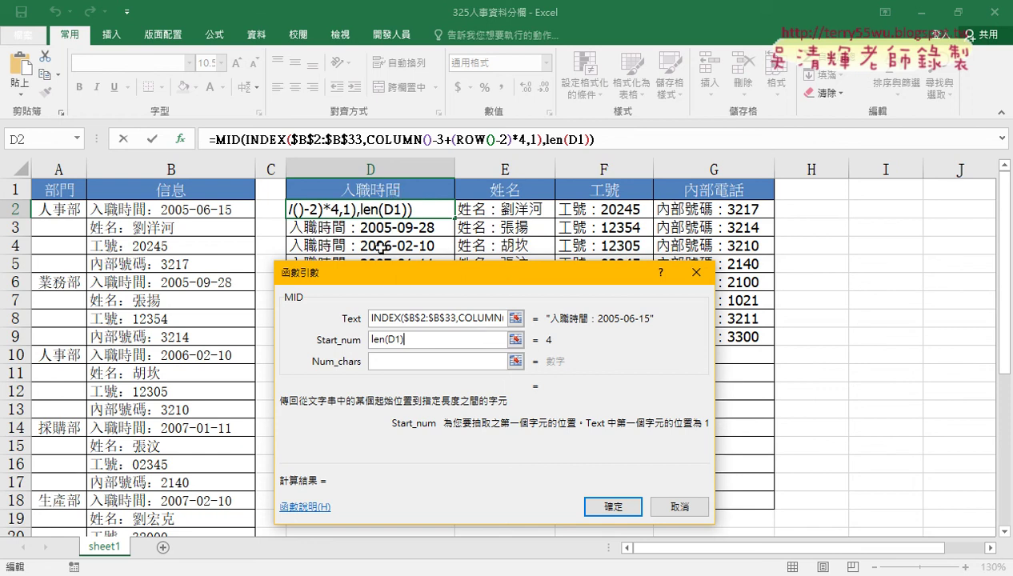
{"action": "type", "text": "+2"}
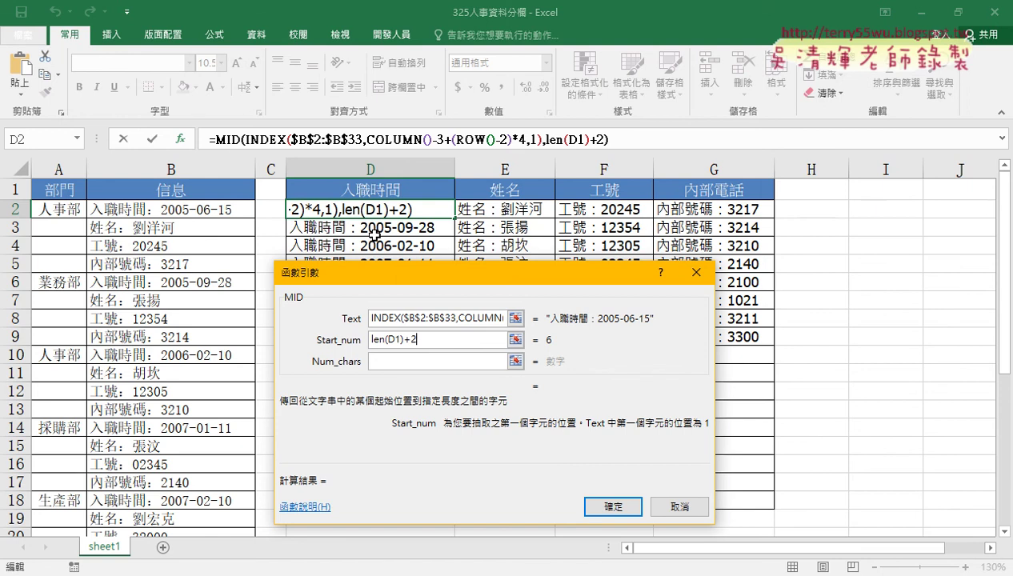
Set Num_chars to 99 and confirm, so D2 shows only 2005-06-15.
{"action": "left_click", "coordinate": [375, 358]}
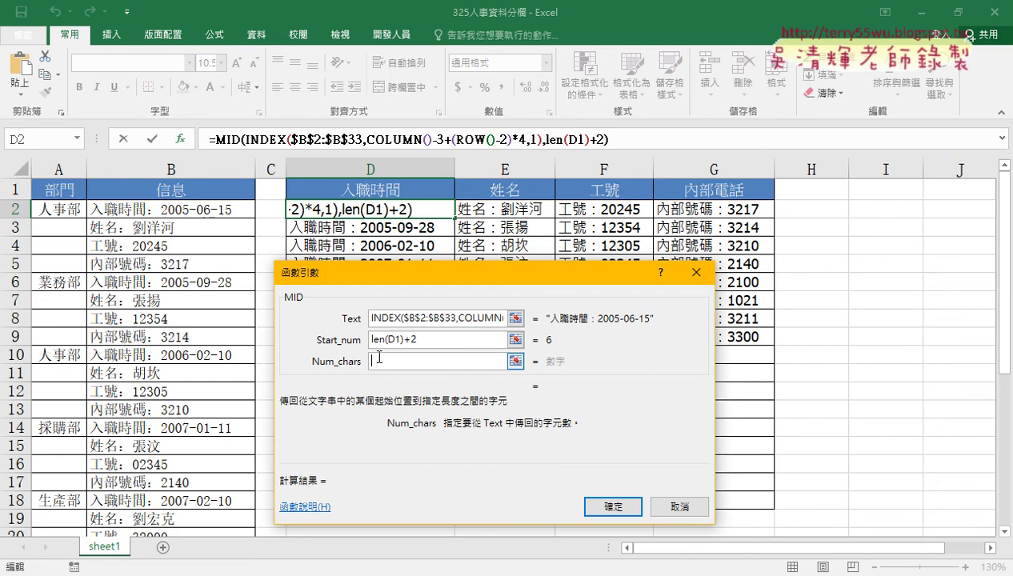
{"action": "type", "text": "9"}
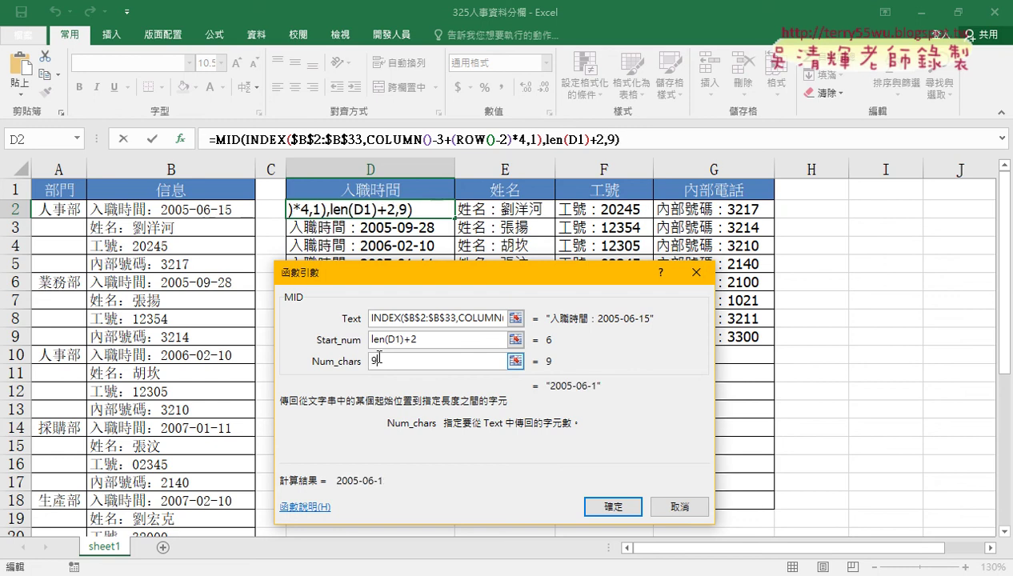
{"action": "type", "text": "9"}
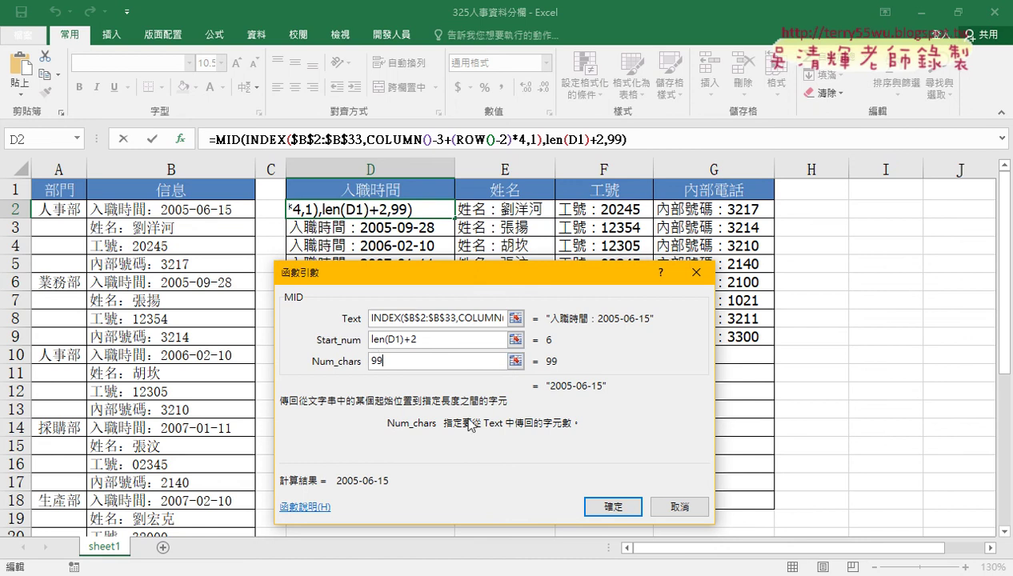
{"action": "left_click", "coordinate": [611, 506]}
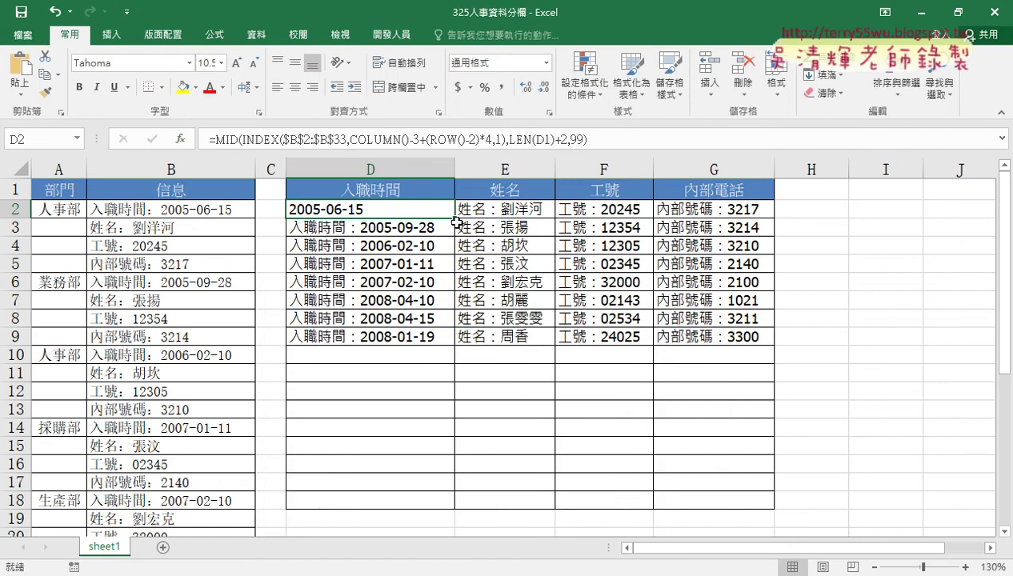
Fill the D2 formula right to G2 and down to row 9, then reopen D2's formula for editing.
{"action": "left_click_drag", "start_coordinate": [455, 217], "coordinate": [752, 218]}
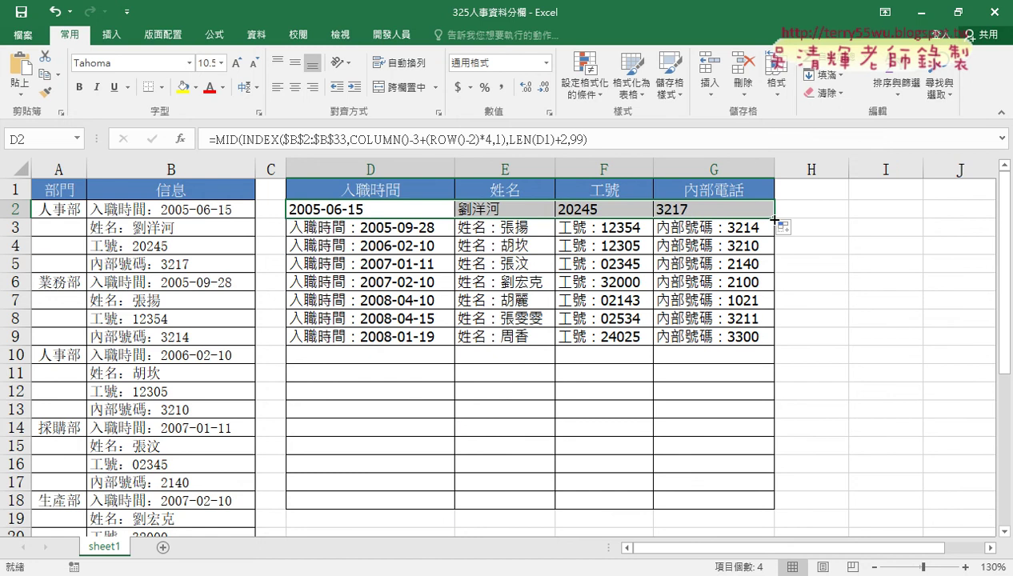
{"action": "left_click_drag", "start_coordinate": [774, 220], "coordinate": [773, 344]}
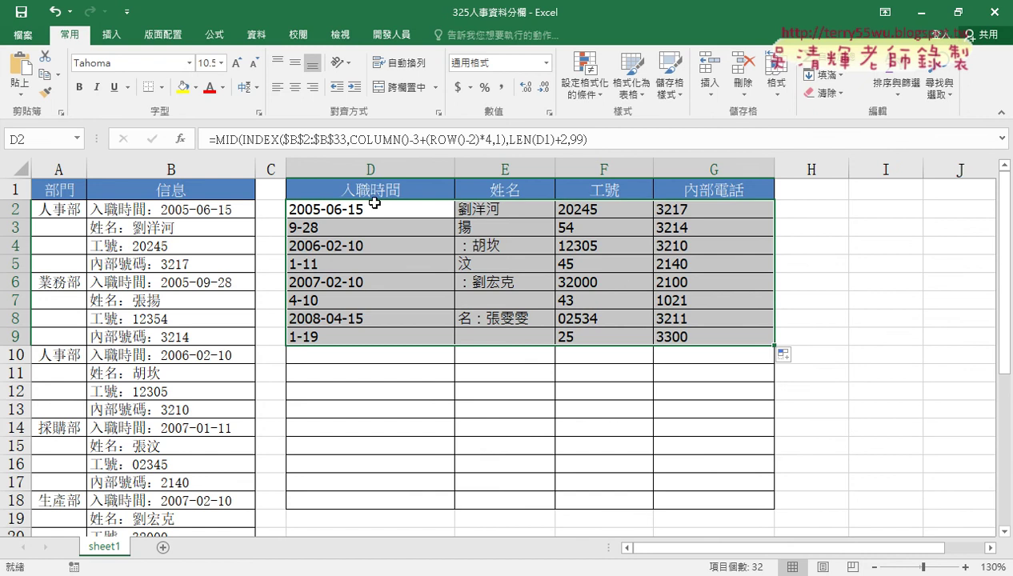
{"action": "left_click", "coordinate": [389, 205]}
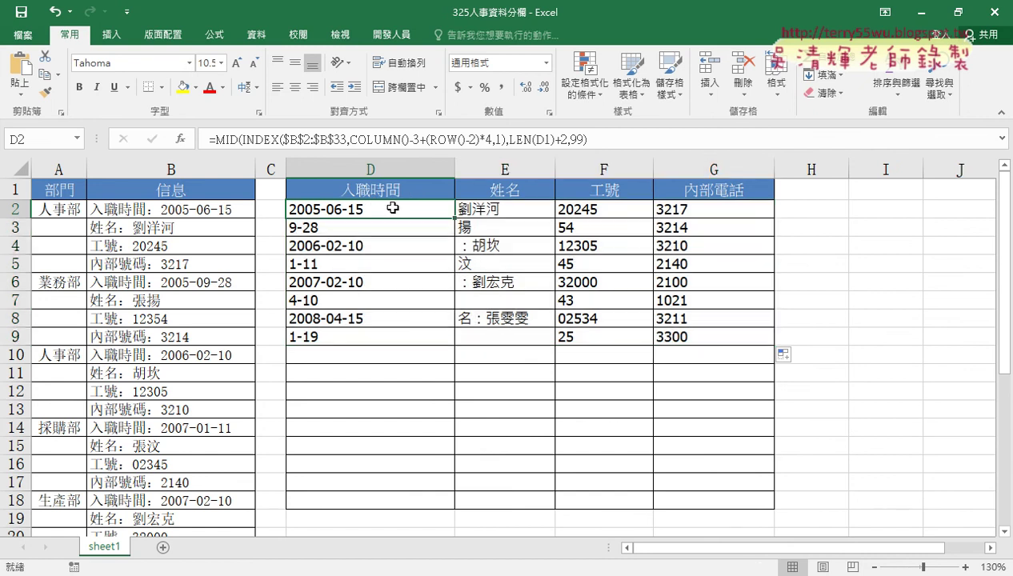
{"action": "left_click", "coordinate": [222, 139]}
Change MID's Start_num in D2 to LEN(D$1)+2 and confirm the formula.
{"action": "left_click", "coordinate": [181, 139]}
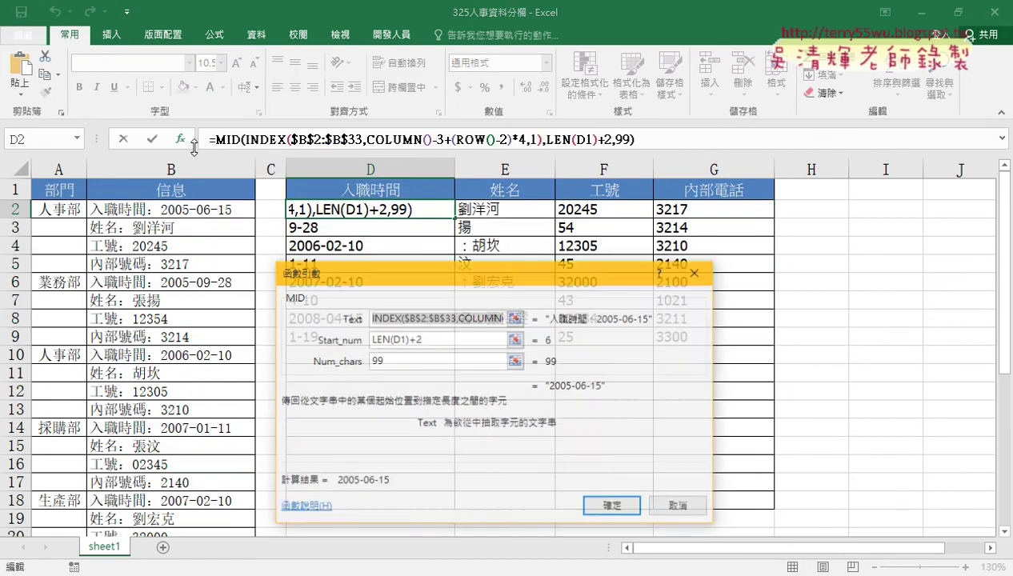
{"action": "left_click", "coordinate": [393, 340]}
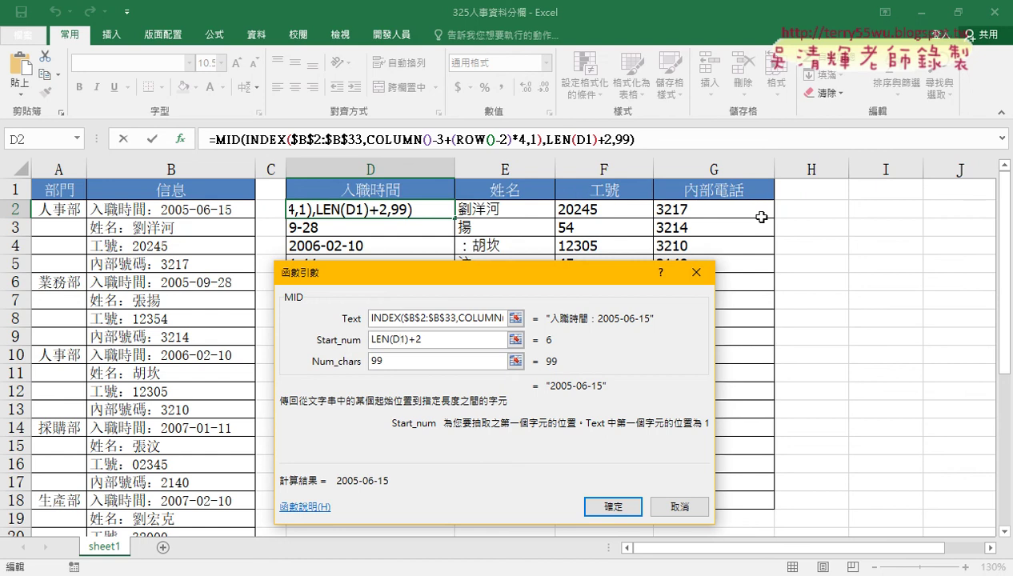
{"action": "left_click", "coordinate": [396, 339]}
{"action": "left_click", "coordinate": [405, 336]}
{"action": "type", "text": ")"}
{"action": "type", "text": "$"}
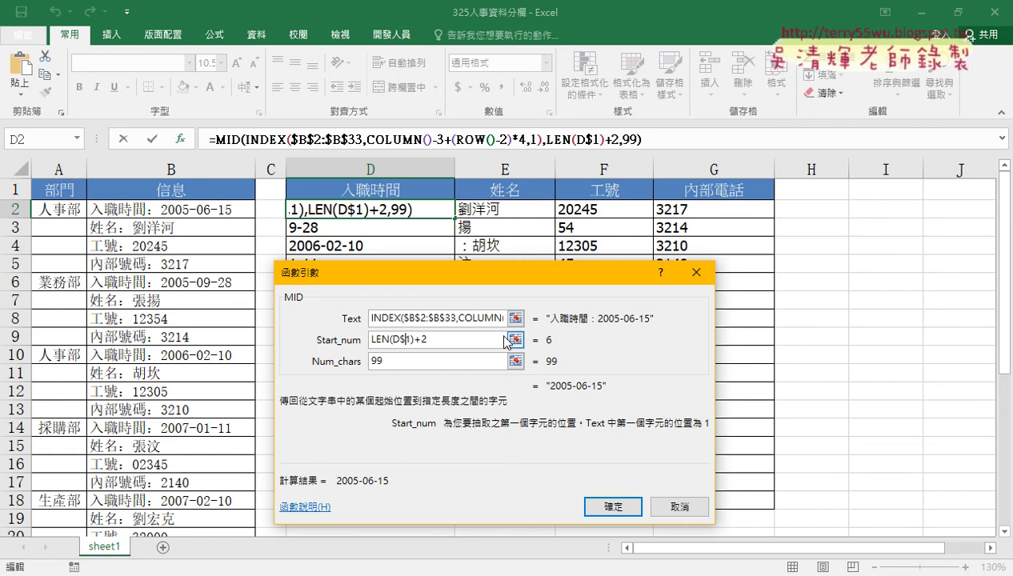
{"action": "left_click", "coordinate": [616, 502]}
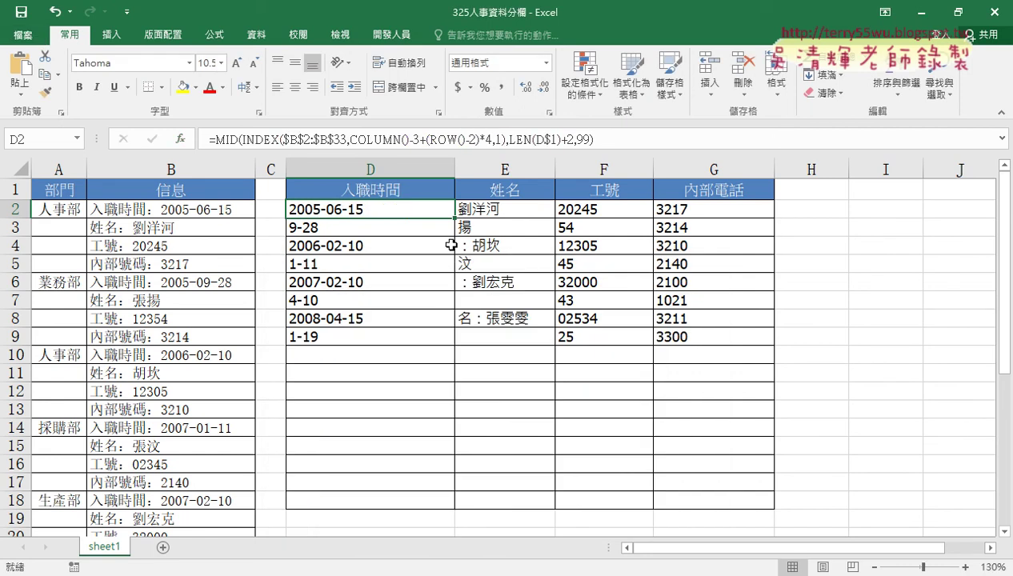
Refill D2:G9 with the corrected formula and AutoFit columns D–G.
{"action": "mouse_move", "coordinate": [454, 218]}
{"action": "left_mouse_down"}
{"action": "mouse_move", "coordinate": [770, 211]}
{"action": "mouse_move", "coordinate": [776, 344]}
{"action": "left_mouse_up"}
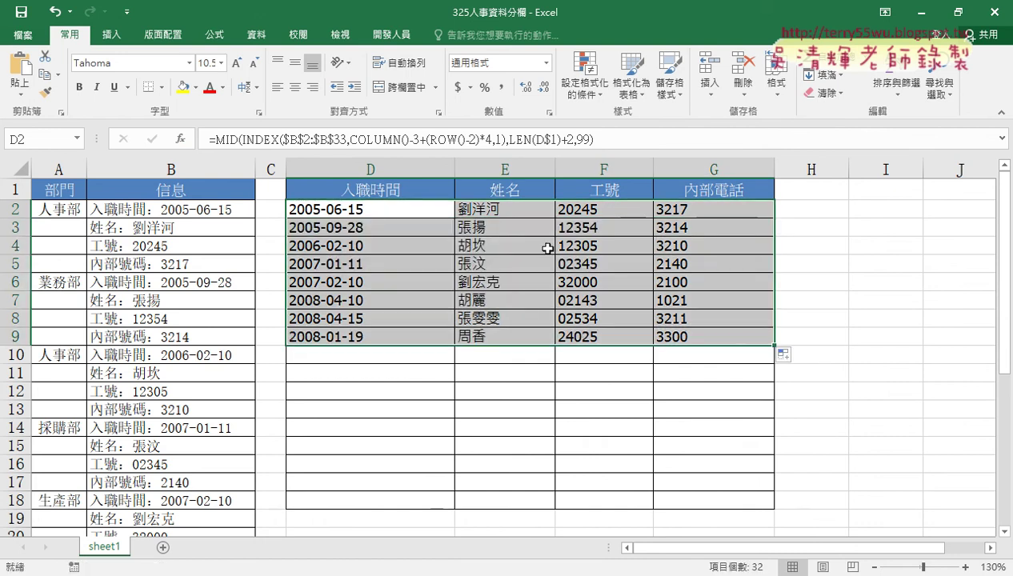
{"action": "left_click_drag", "start_coordinate": [392, 166], "coordinate": [717, 172]}
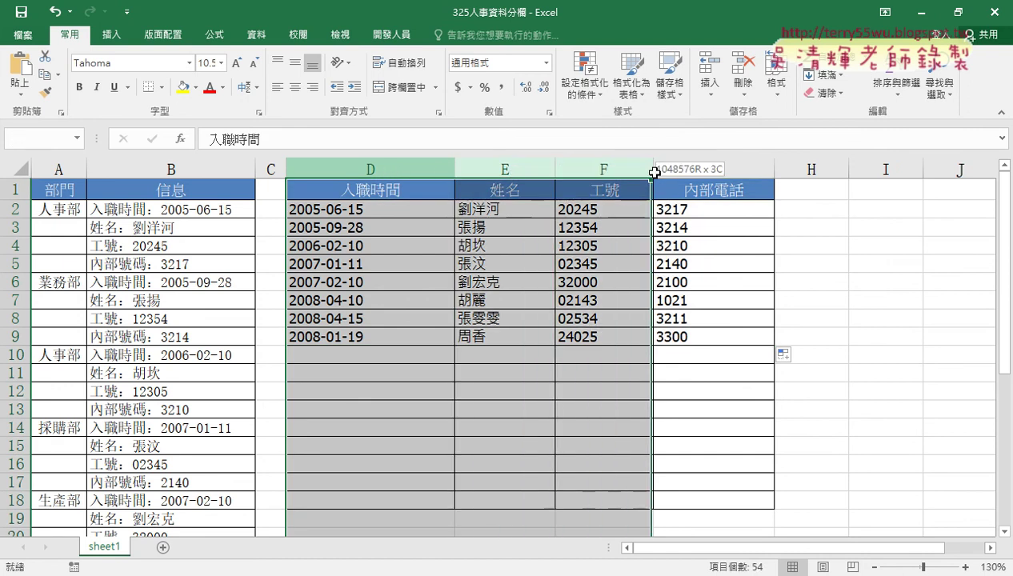
{"action": "left_click_drag", "start_coordinate": [717, 172], "coordinate": [717, 172]}
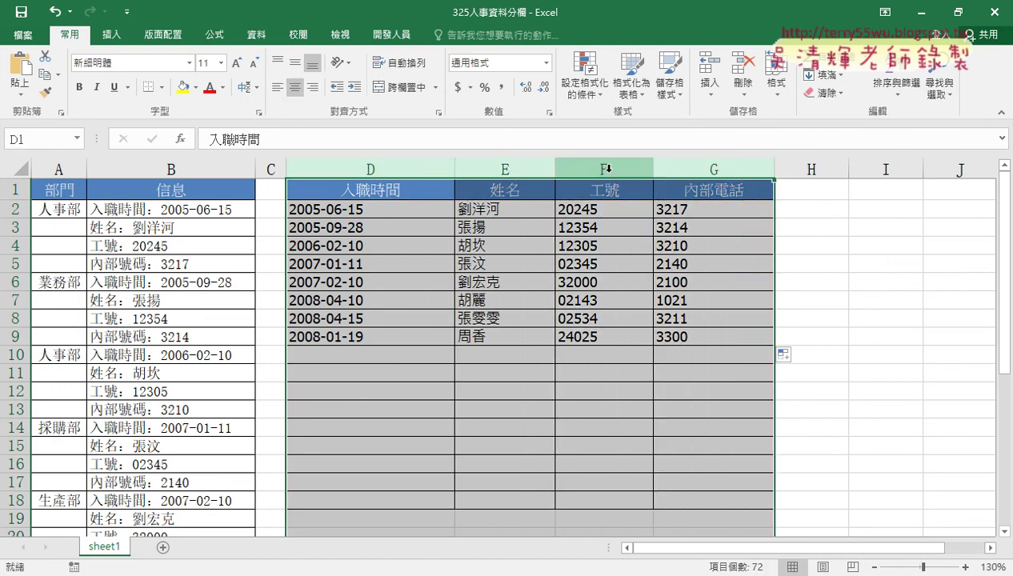
{"action": "double_click", "coordinate": [451, 168]}
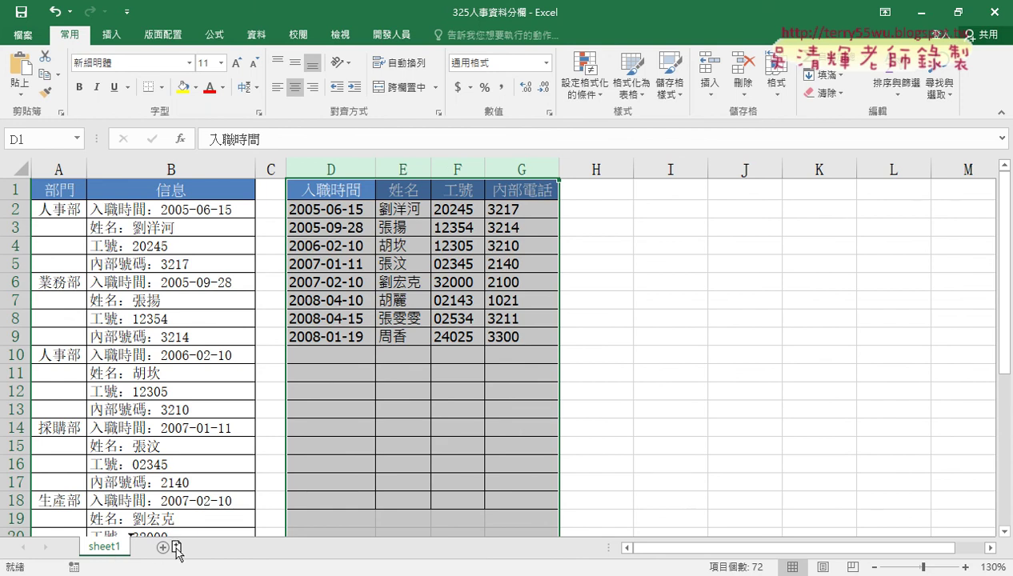
Duplicate sheet1 as a sheet named VBA and select its D2:G9 results.
{"action": "left_click_drag", "start_coordinate": [177, 548], "coordinate": [160, 549]}
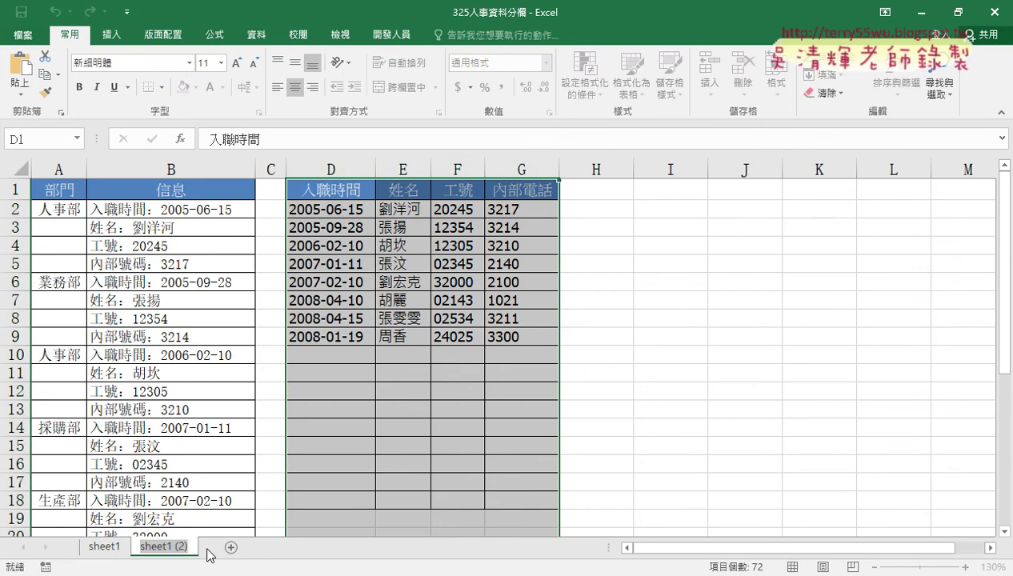
{"action": "type", "text": "VBA"}
{"action": "key", "text": "Return"}
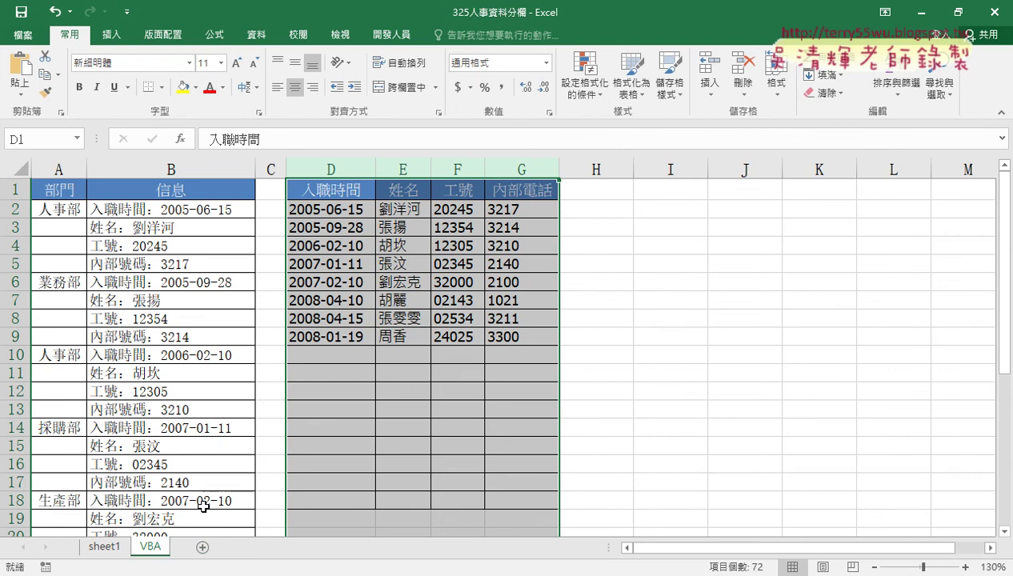
{"action": "mouse_move", "coordinate": [343, 214]}
{"action": "left_mouse_down"}
{"action": "mouse_move", "coordinate": [394, 280]}
{"action": "mouse_move", "coordinate": [525, 336]}
{"action": "left_mouse_up"}
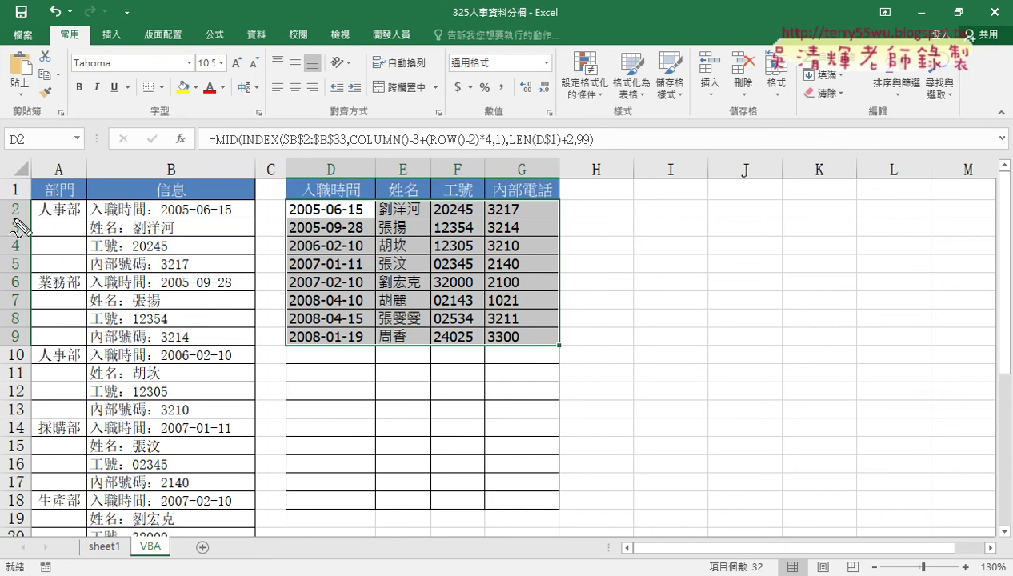
{"action": "left_click_drag", "start_coordinate": [24, 202], "coordinate": [30, 221]}
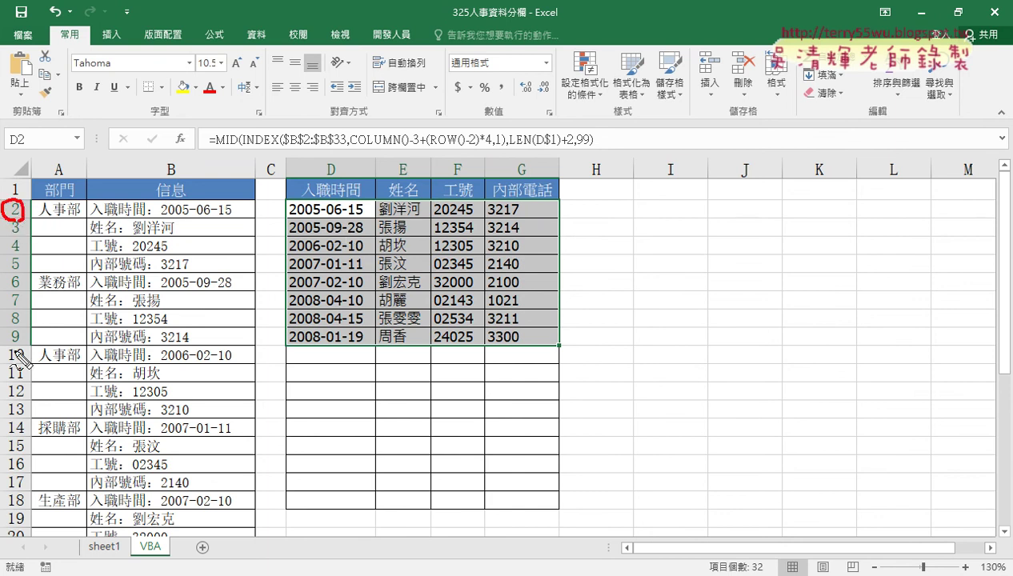
{"action": "left_click_drag", "start_coordinate": [26, 330], "coordinate": [29, 349]}
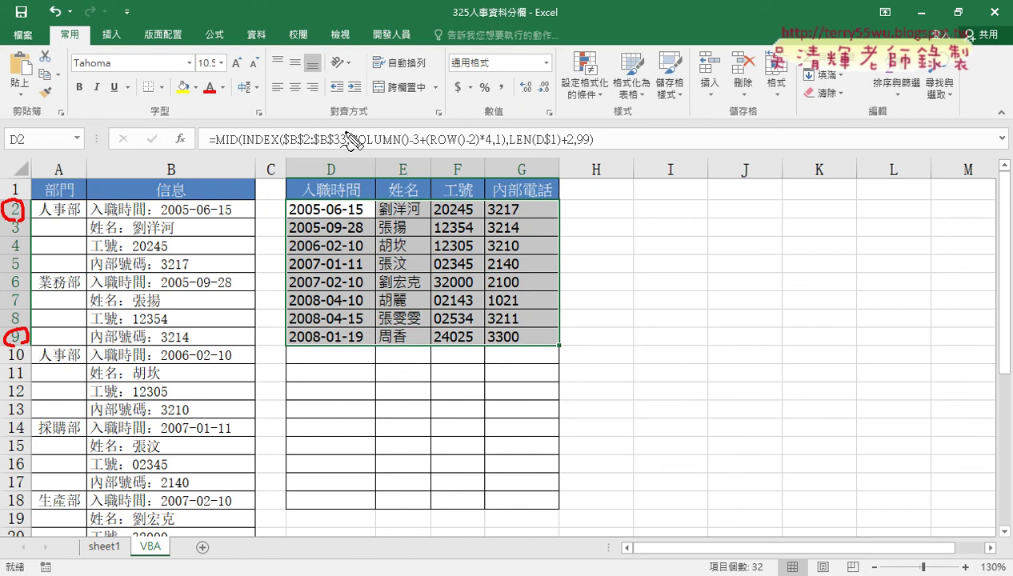
{"action": "mouse_move", "coordinate": [352, 135]}
{"action": "left_mouse_down"}
{"action": "mouse_move", "coordinate": [319, 142]}
{"action": "mouse_move", "coordinate": [342, 152]}
{"action": "left_mouse_up"}
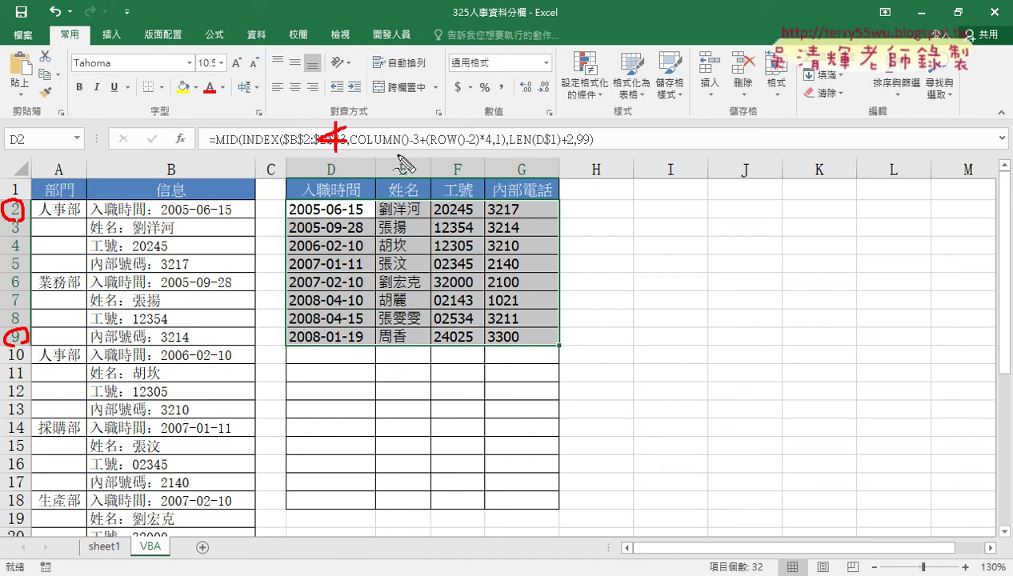
{"action": "left_click_drag", "start_coordinate": [515, 120], "coordinate": [530, 148]}
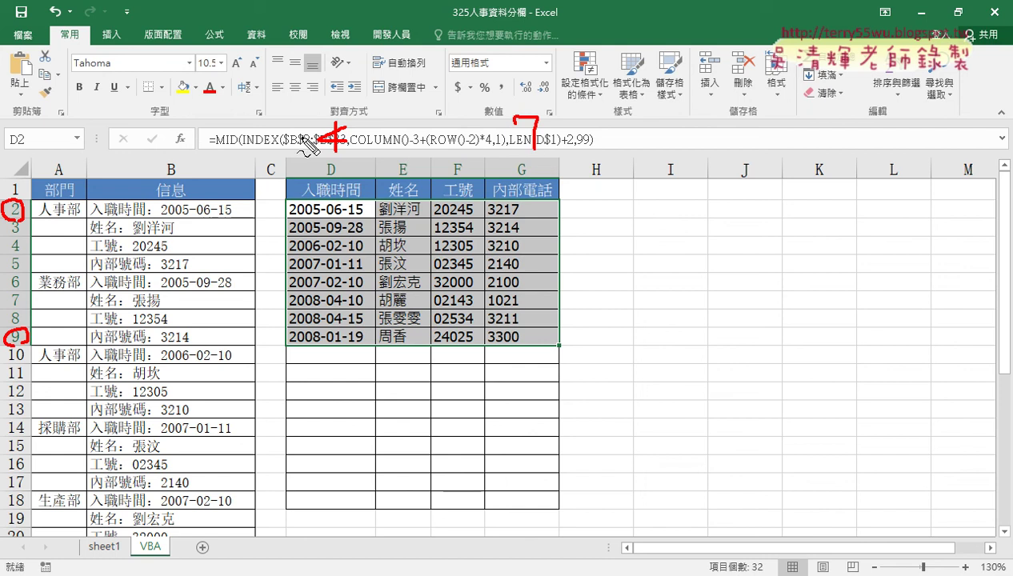
{"action": "left_click_drag", "start_coordinate": [278, 126], "coordinate": [280, 154]}
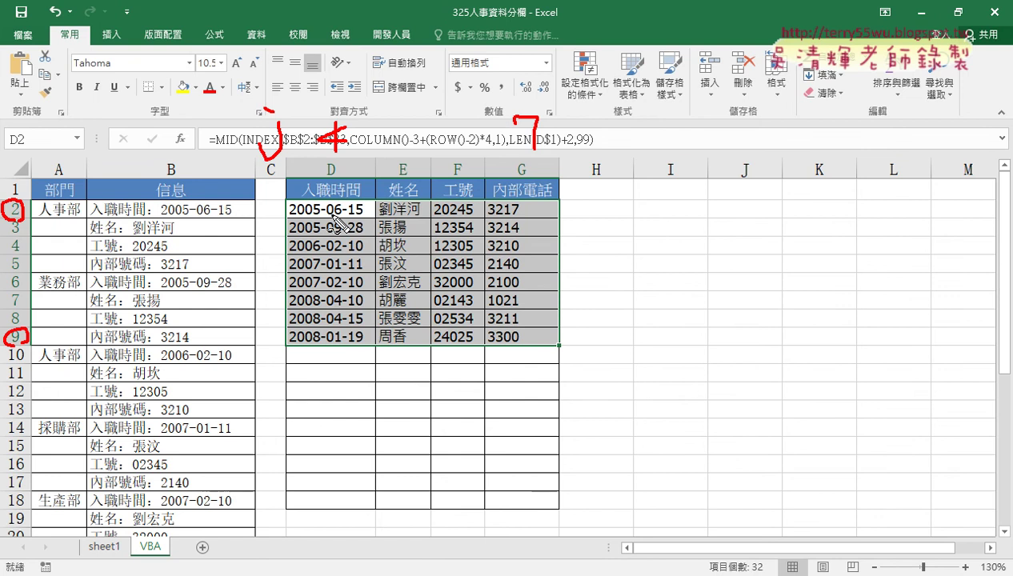
{"action": "key", "text": "Escape"}
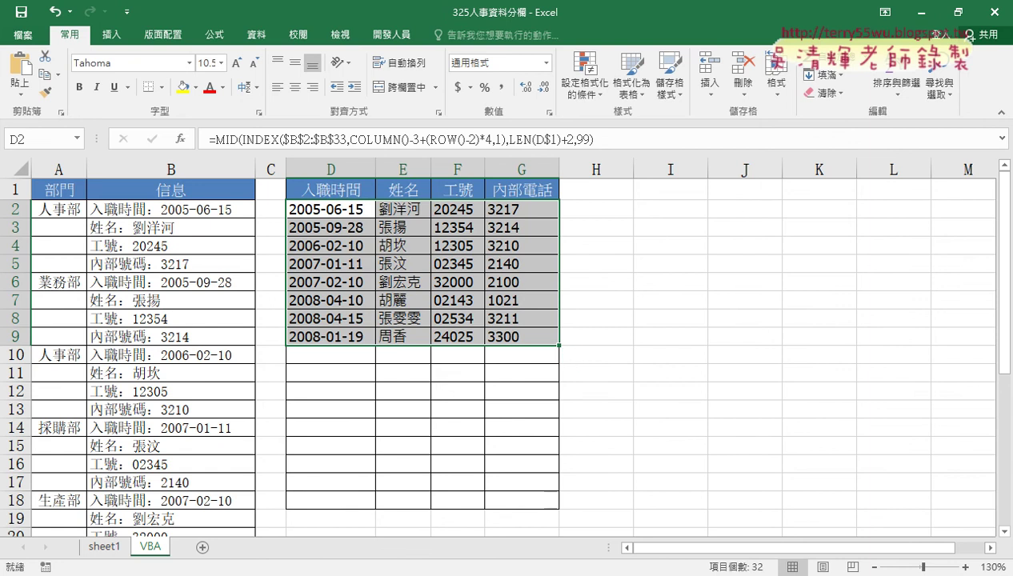
{"action": "left_click", "coordinate": [296, 480]}
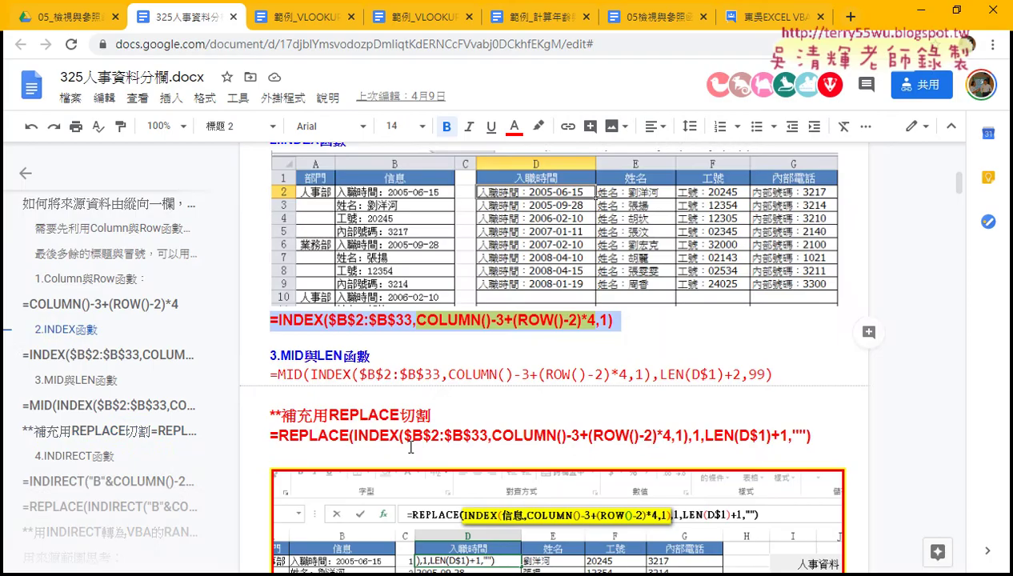
{"action": "scroll", "coordinate": [409, 446], "scroll_direction": "down", "scroll_amount": 1}
{"action": "scroll", "coordinate": [416, 441], "scroll_direction": "down", "scroll_amount": 4}
{"action": "scroll", "coordinate": [424, 436], "scroll_direction": "down", "scroll_amount": 4}
{"action": "scroll", "coordinate": [437, 430], "scroll_direction": "down", "scroll_amount": 3}
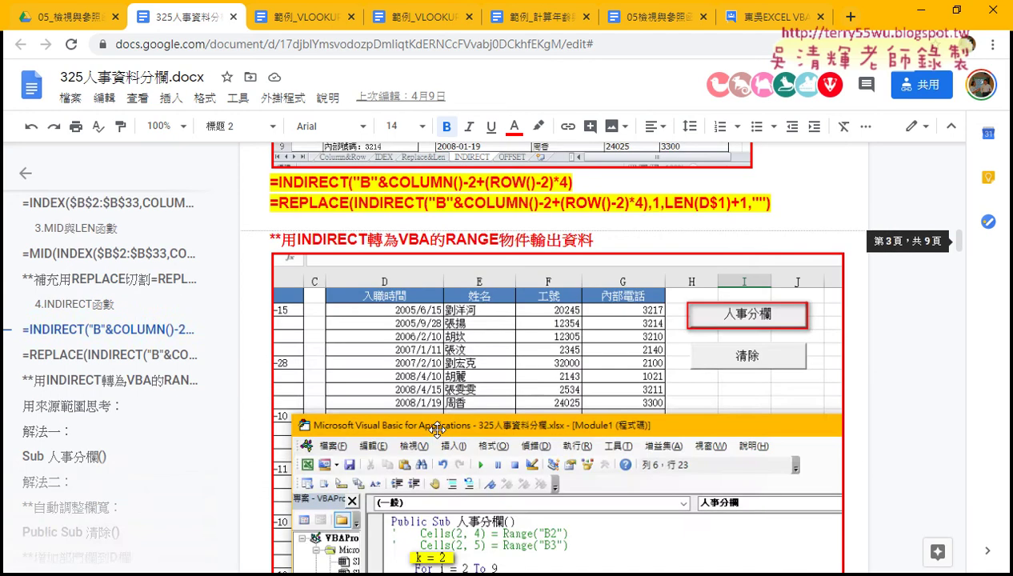
{"action": "scroll", "coordinate": [437, 430], "scroll_direction": "down", "scroll_amount": 5}
{"action": "scroll", "coordinate": [436, 430], "scroll_direction": "down", "scroll_amount": 1}
{"action": "mouse_move", "coordinate": [337, 392]}
{"action": "left_mouse_down"}
{"action": "mouse_move", "coordinate": [281, 357]}
{"action": "mouse_move", "coordinate": [297, 281]}
{"action": "left_mouse_up"}
{"action": "left_click", "coordinate": [369, 302]}
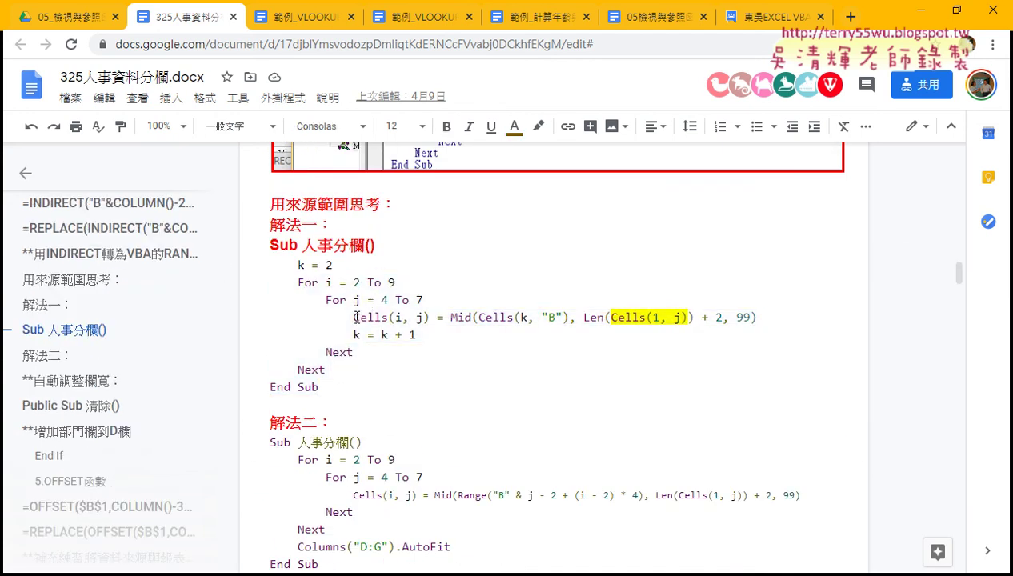
{"action": "left_click_drag", "start_coordinate": [357, 317], "coordinate": [765, 318]}
{"action": "left_click_drag", "start_coordinate": [332, 264], "coordinate": [231, 266]}
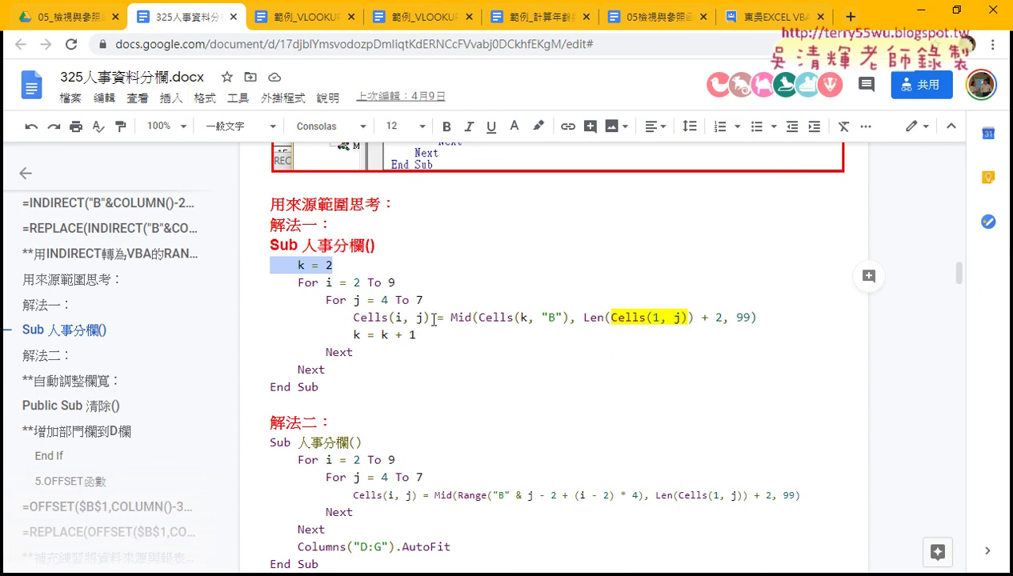
{"action": "left_click_drag", "start_coordinate": [450, 318], "coordinate": [759, 320]}
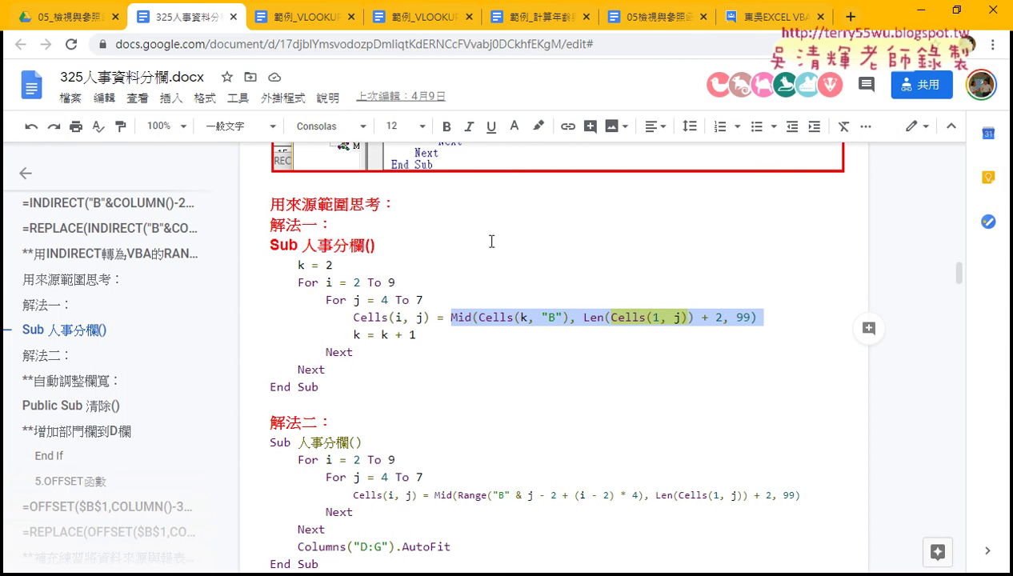
{"action": "left_click", "coordinate": [914, 13]}
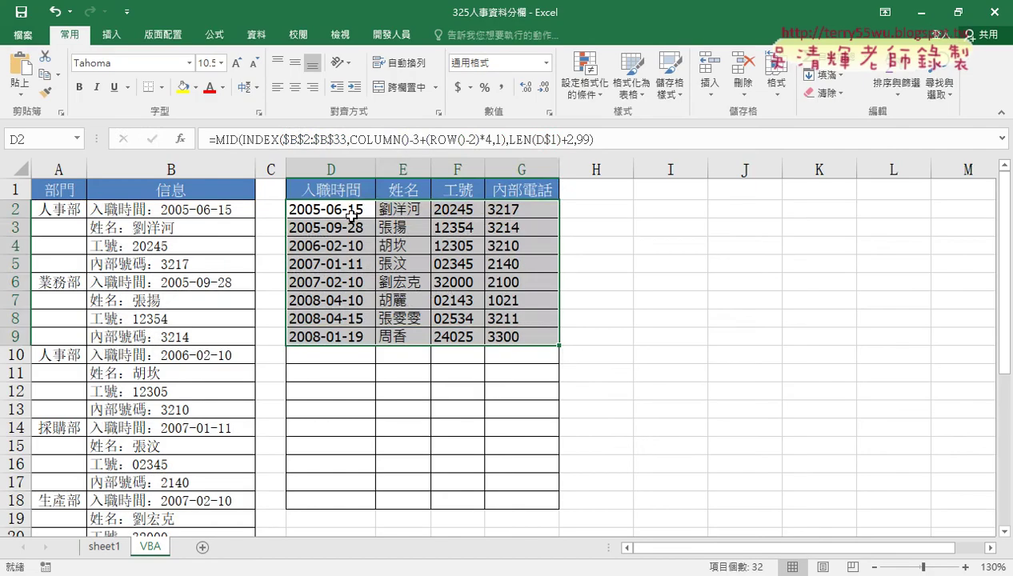
Enter edit mode on D2's MID(INDEX(...)) formula in the formula bar.
{"action": "left_click", "coordinate": [240, 140]}
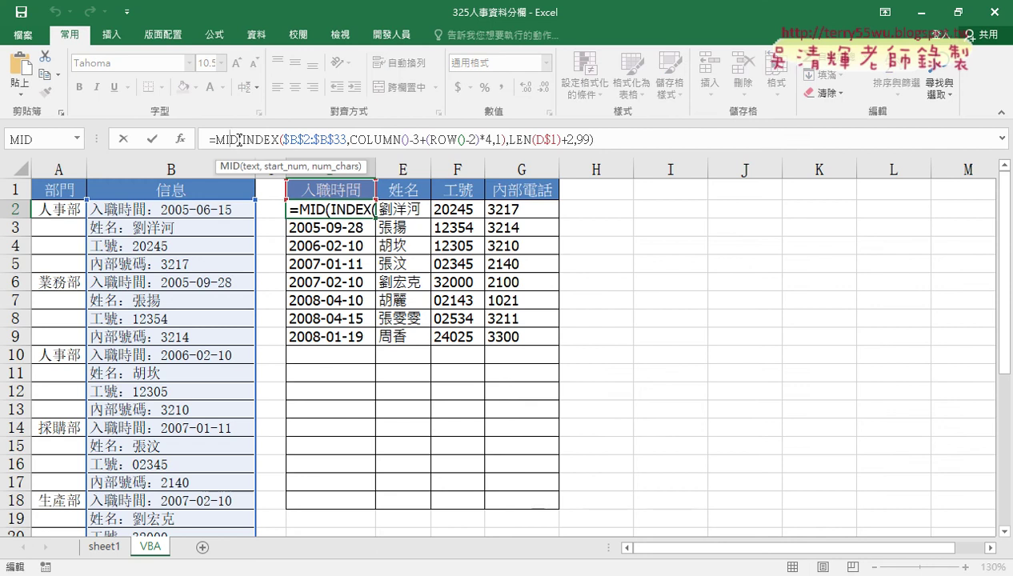